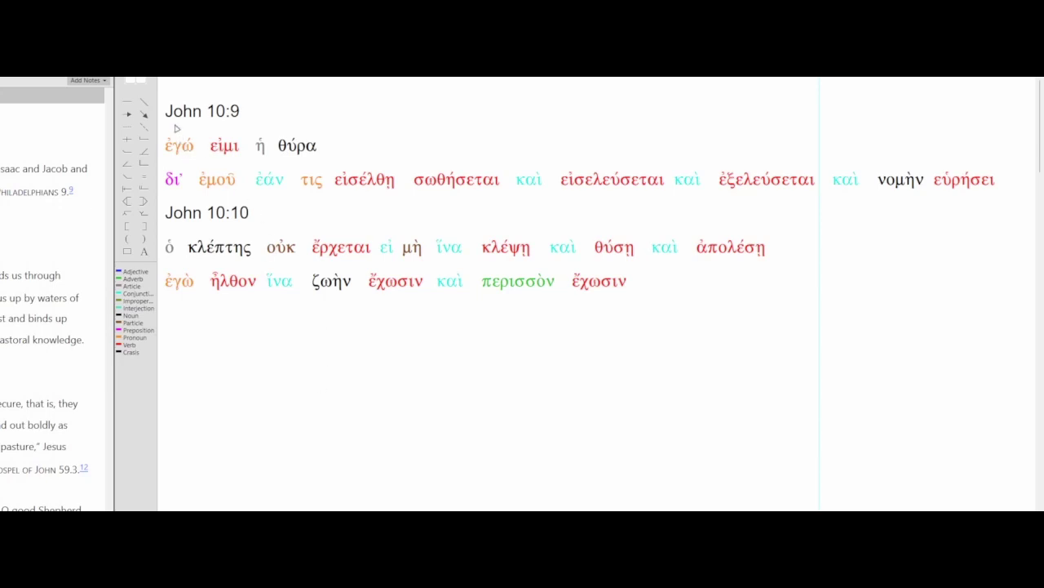
Move the John 10:9 heading up and shift the entire John 10:10 block far down, clear of the verse 9 text
mouse_move(174, 124)
mouse_down()
mouse_move(176, 144)
mouse_move(187, 109)
mouse_up()
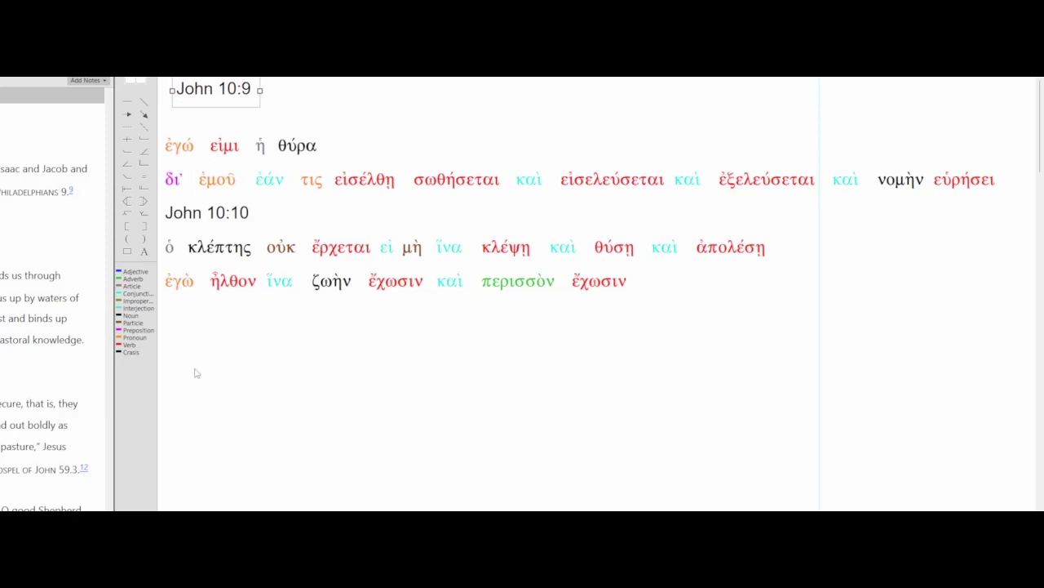
drag(175, 354, 758, 220)
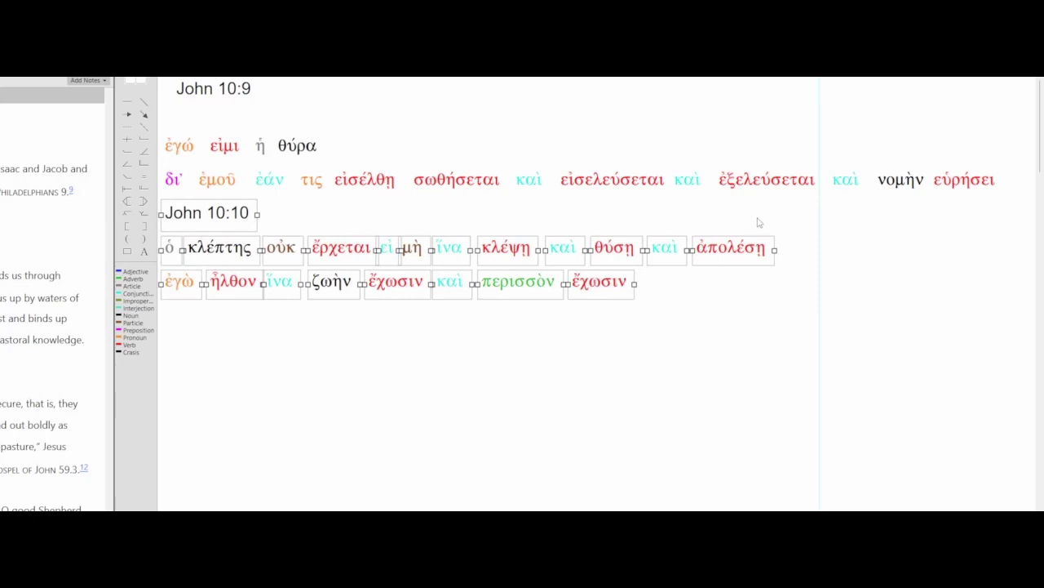
drag(238, 223, 233, 509)
key(Delete)
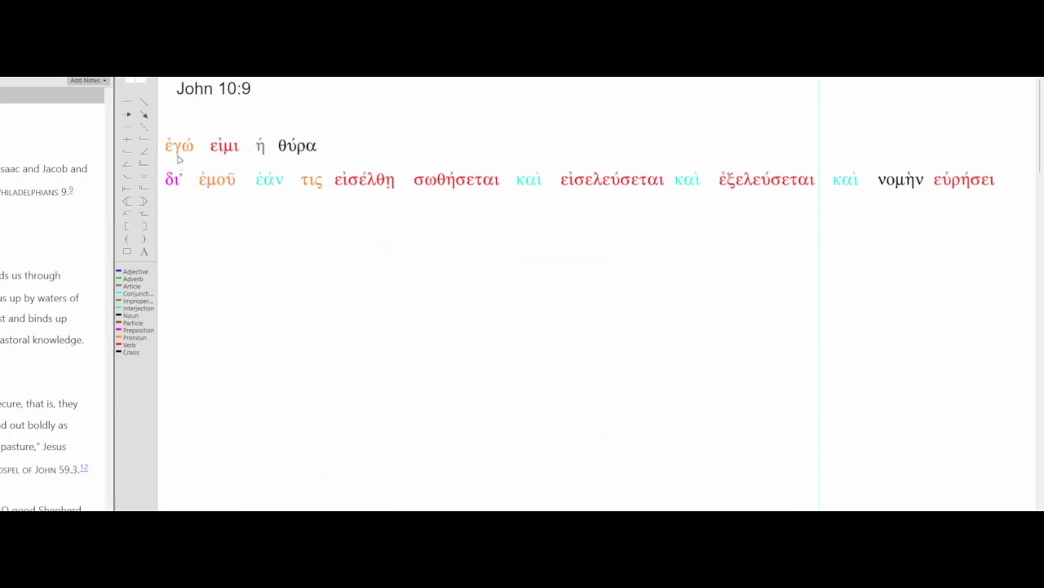
Place ἐγώ εἰμι ἡ θύρα directly under the John 10:9 heading and line up ἐάν τις εἰσέλθῃ on the row below
drag(172, 125, 315, 122)
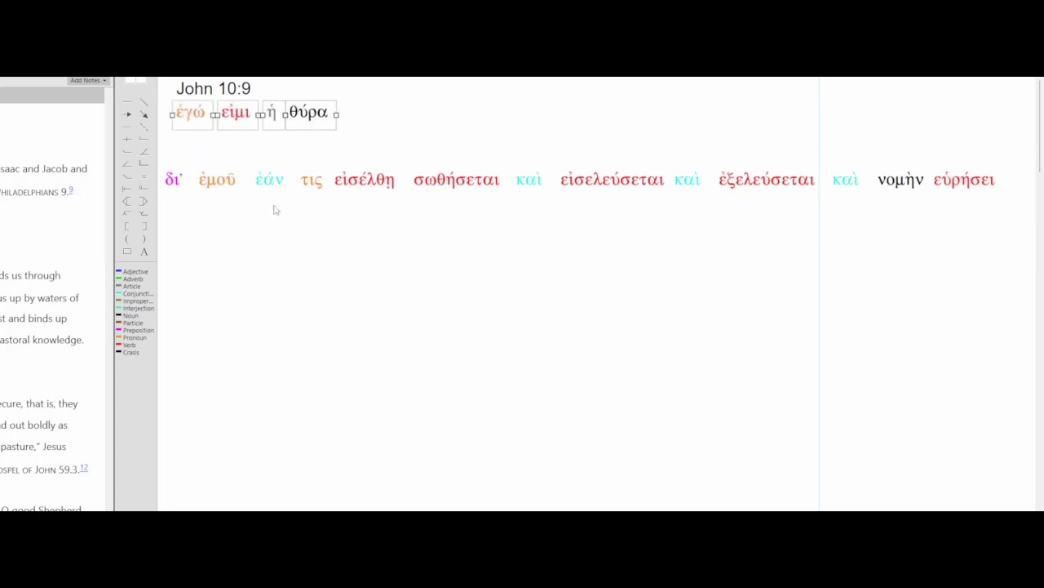
drag(271, 184, 194, 153)
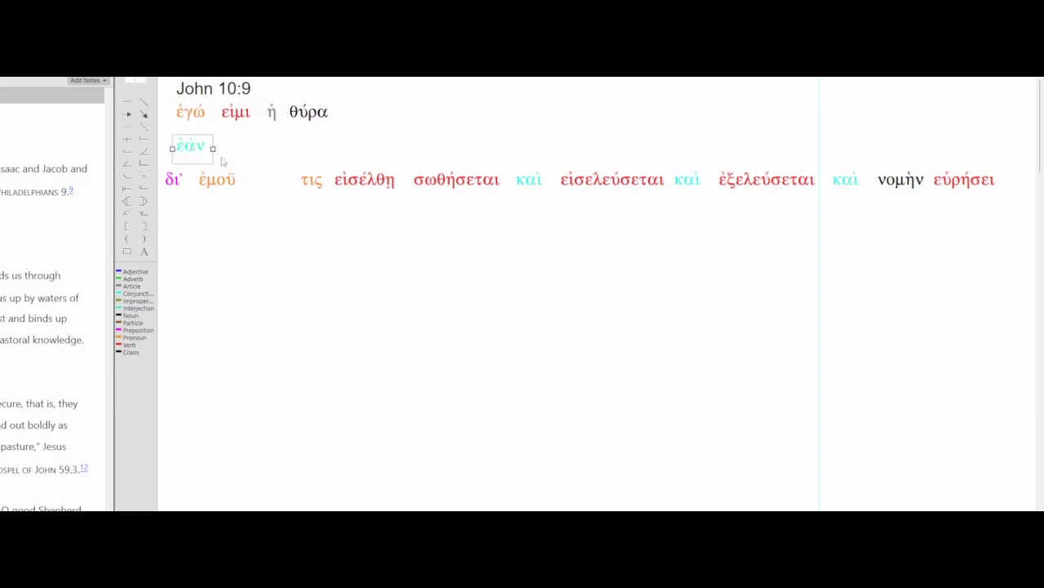
drag(312, 189, 237, 152)
drag(367, 186, 298, 147)
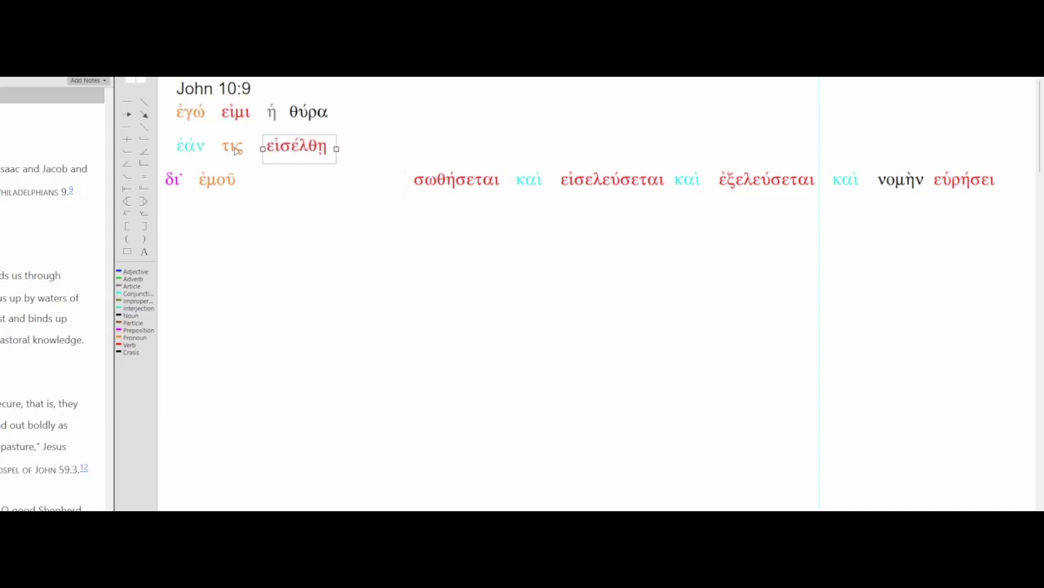
Indent the prepositional phrase δι’ ἐμοῦ beneath the verb εἰσέλθῃ
drag(170, 192, 306, 187)
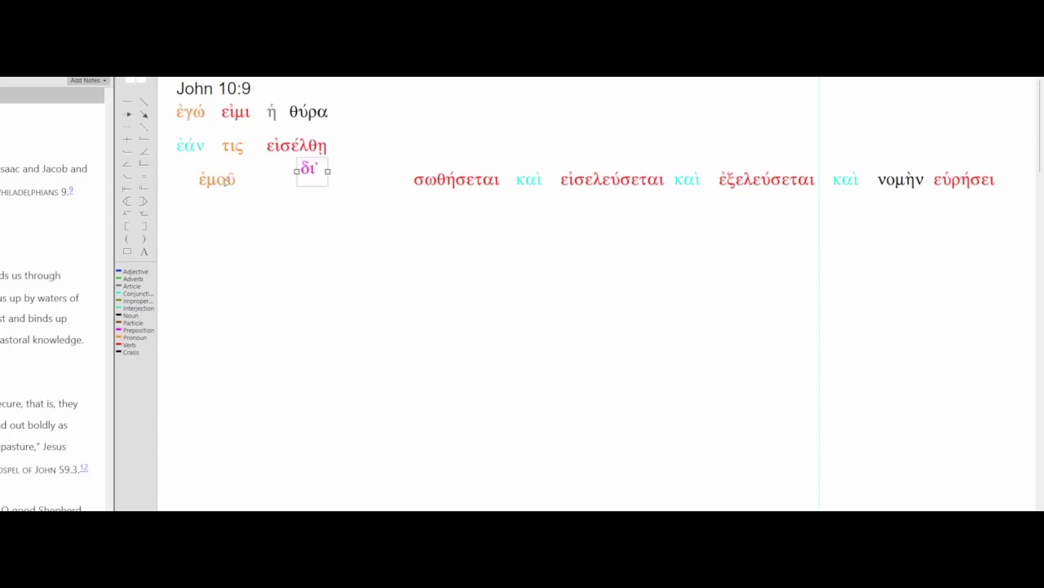
drag(217, 182, 353, 171)
click(347, 225)
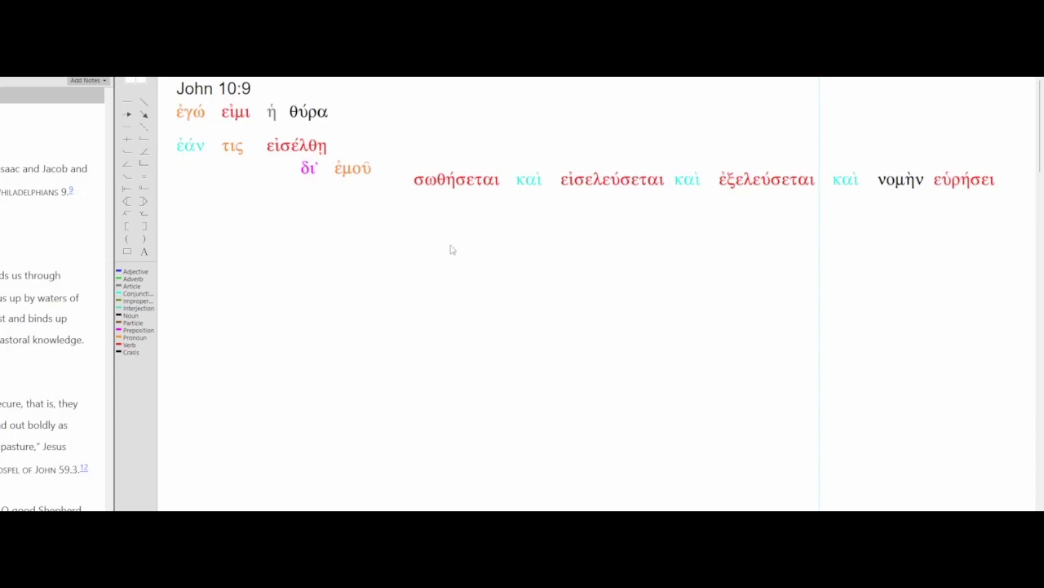
Stack σωθήσεται, εἰσελεύσεται, ἐξελεύσεται and εὑρήσει νομὴν in a column under εἰσέλθῃ, with each καὶ in front of its verb
drag(449, 215, 811, 246)
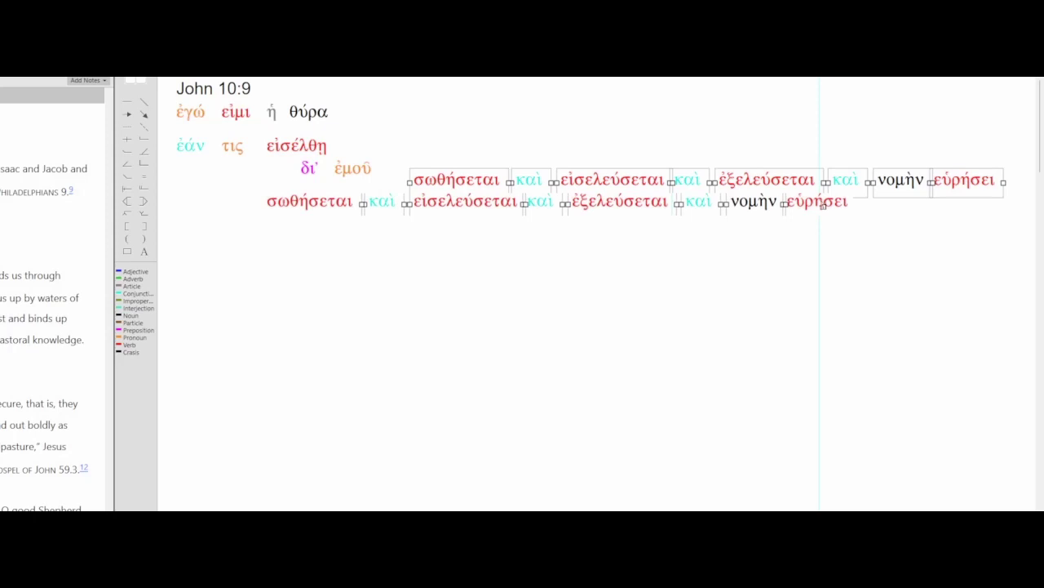
click(593, 276)
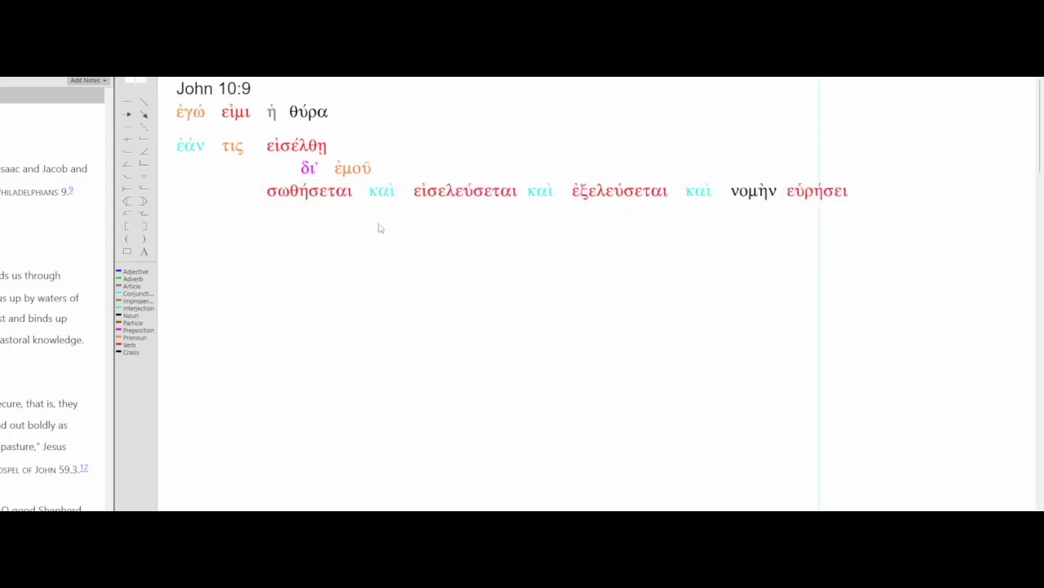
drag(378, 226, 307, 219)
drag(538, 209, 611, 186)
drag(617, 194, 315, 237)
drag(684, 217, 830, 188)
drag(822, 195, 366, 269)
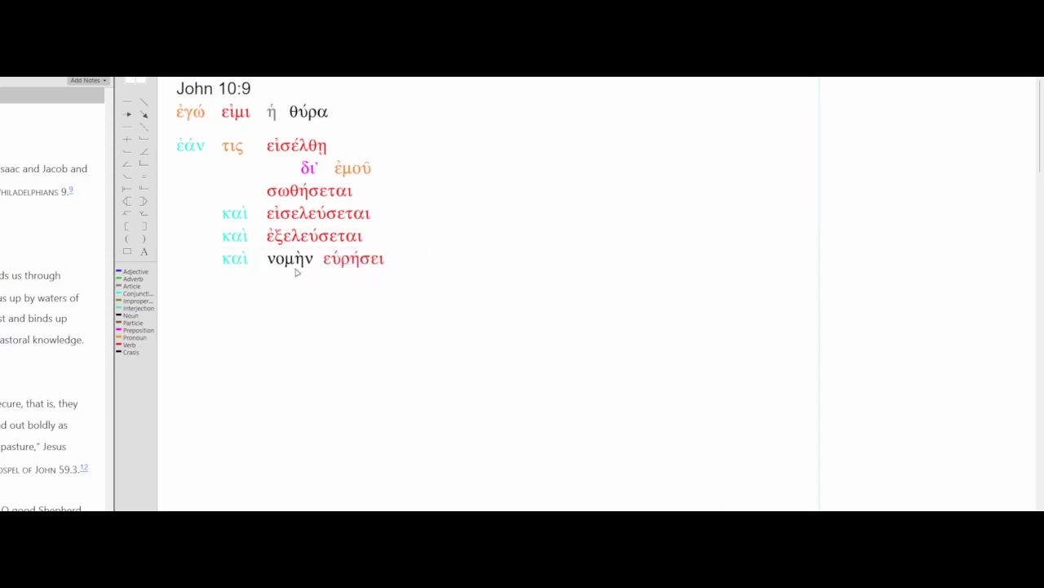
drag(297, 271, 369, 261)
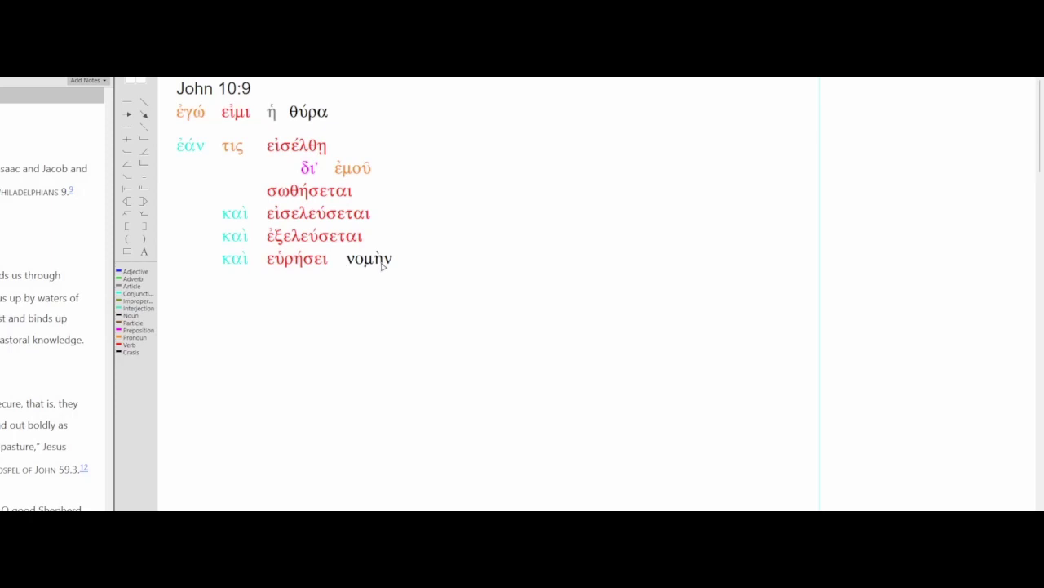
Place the John 10:10 heading beside John 10:9 and set ὁ κλέπτης ἔρχεται below it, with οὐκ above the verb
drag(441, 382, 527, 88)
click(522, 334)
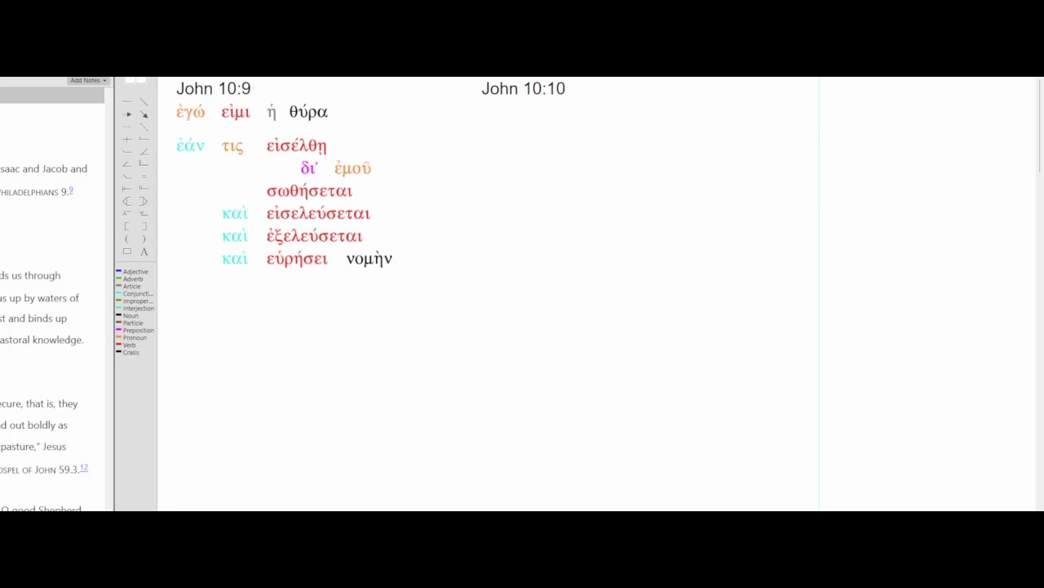
drag(502, 204, 538, 143)
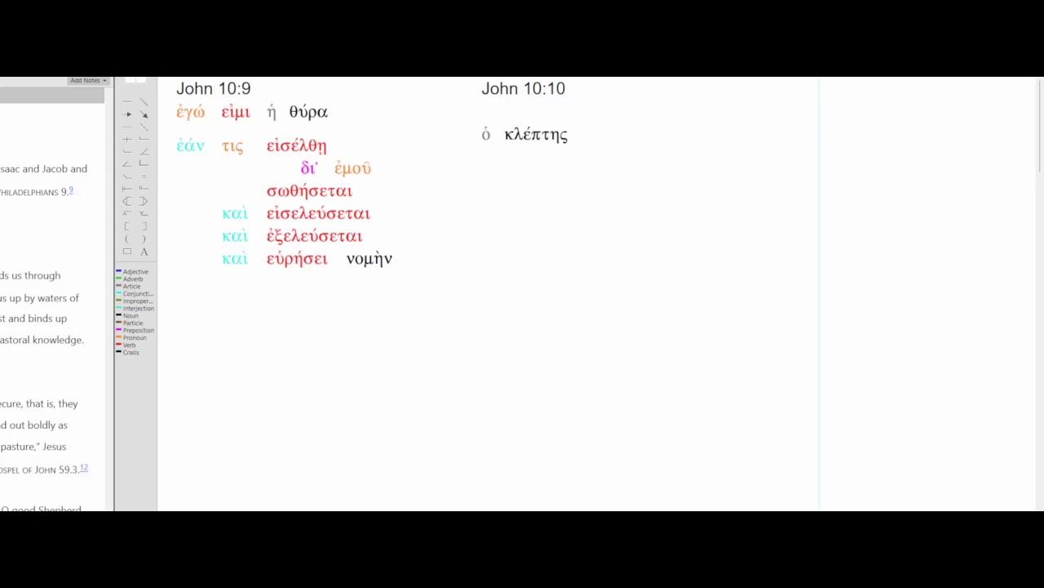
drag(546, 352, 603, 140)
drag(546, 351, 595, 111)
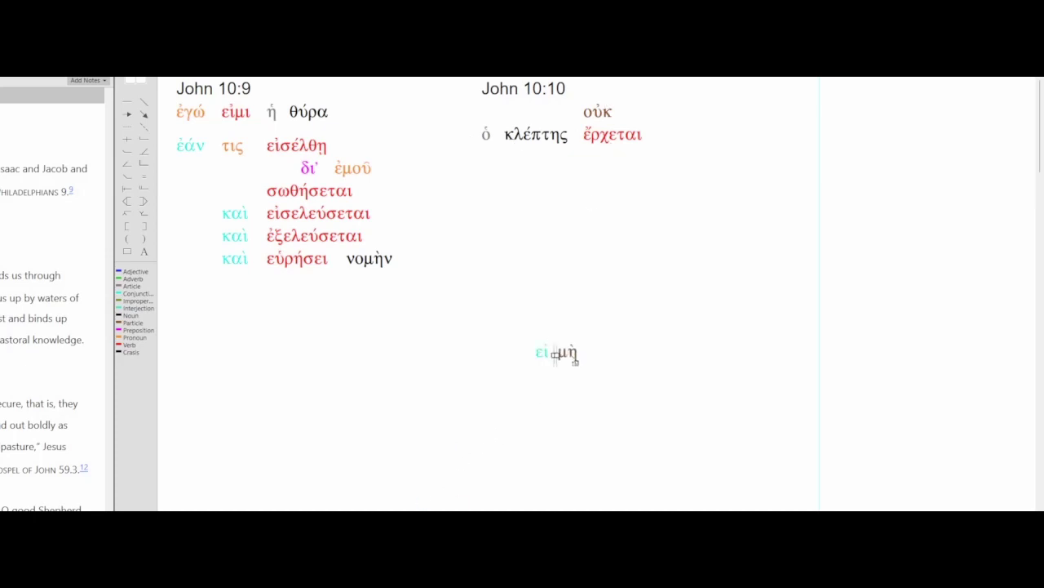
Extend the ὁ κλέπτης line with εἰ μὴ ἵνα κλέψῃ, and stack καὶ θύσῃ and καὶ ἀπολέσῃ beneath ἵνα κλέψῃ
drag(572, 361, 695, 143)
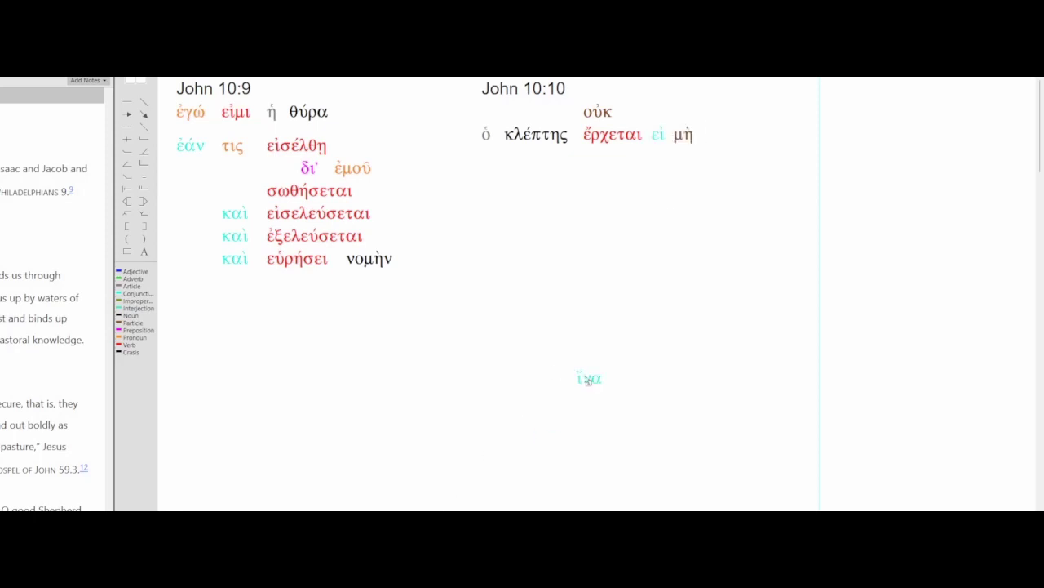
drag(588, 381, 719, 137)
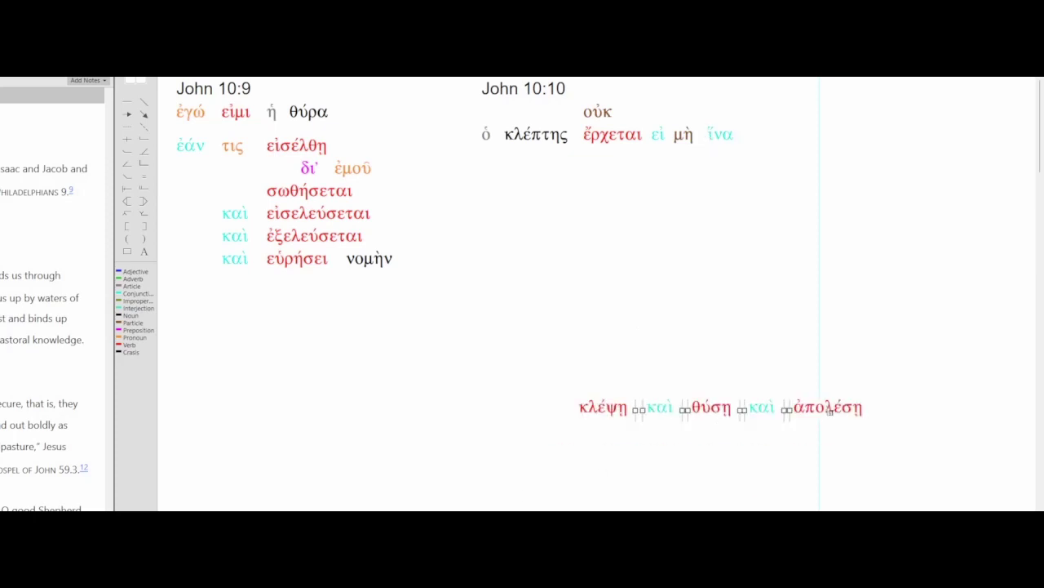
drag(830, 412, 997, 137)
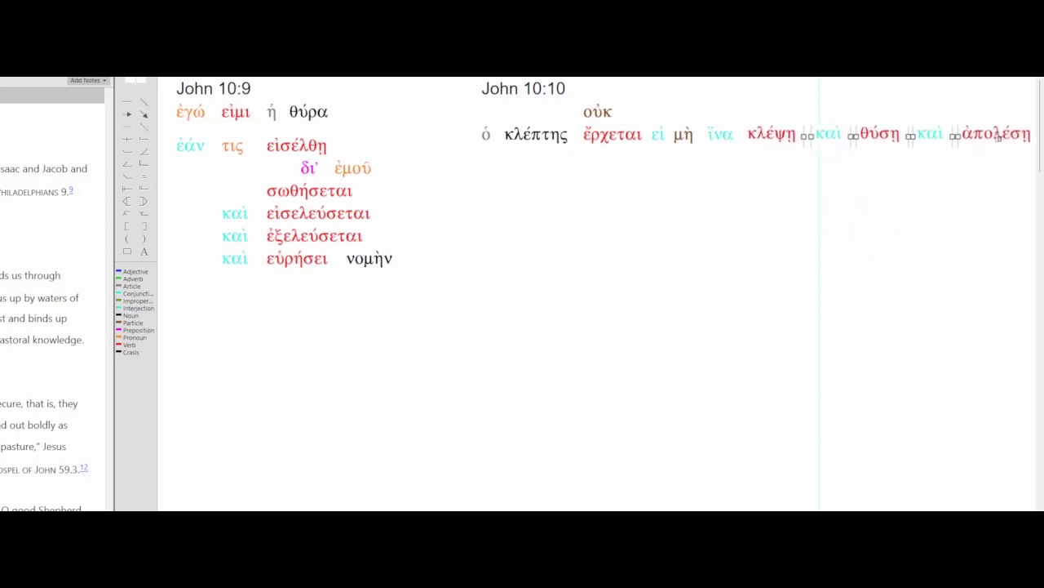
click(861, 171)
drag(833, 153, 878, 134)
drag(887, 137, 774, 161)
drag(934, 152, 749, 185)
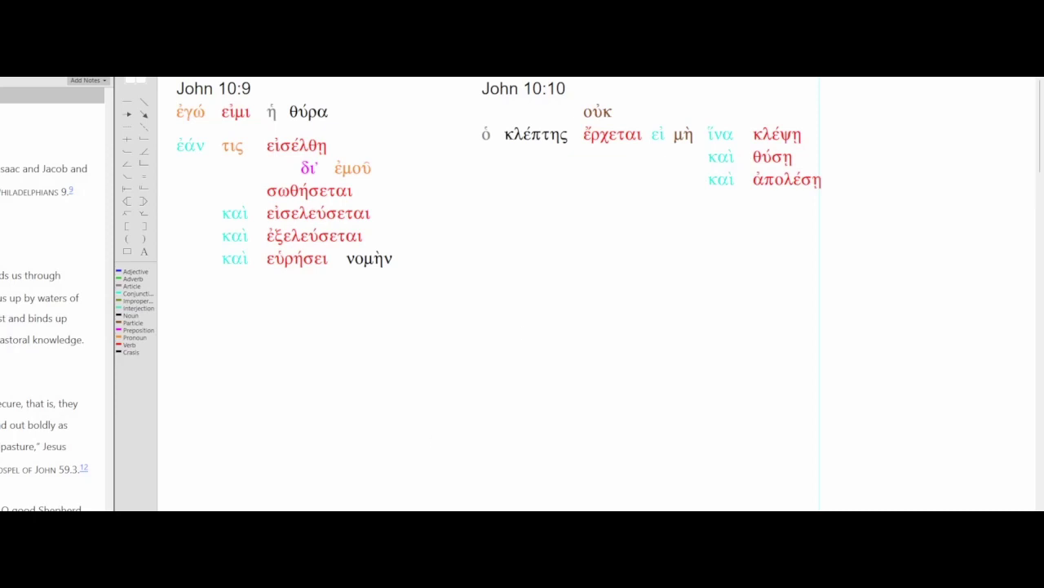
Lay out ἐγὼ ἦλθον ἵνα ἔχωσιν ζωὴν on a row below, aligned with the columns of the ὁ κλέπτης clause
drag(498, 490, 519, 215)
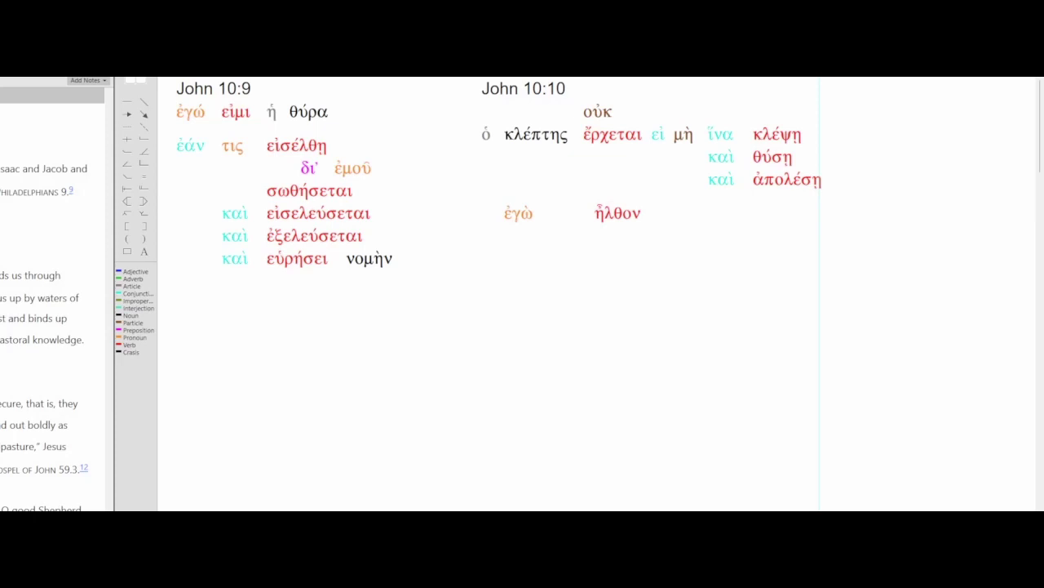
drag(629, 336, 718, 225)
drag(637, 369, 781, 219)
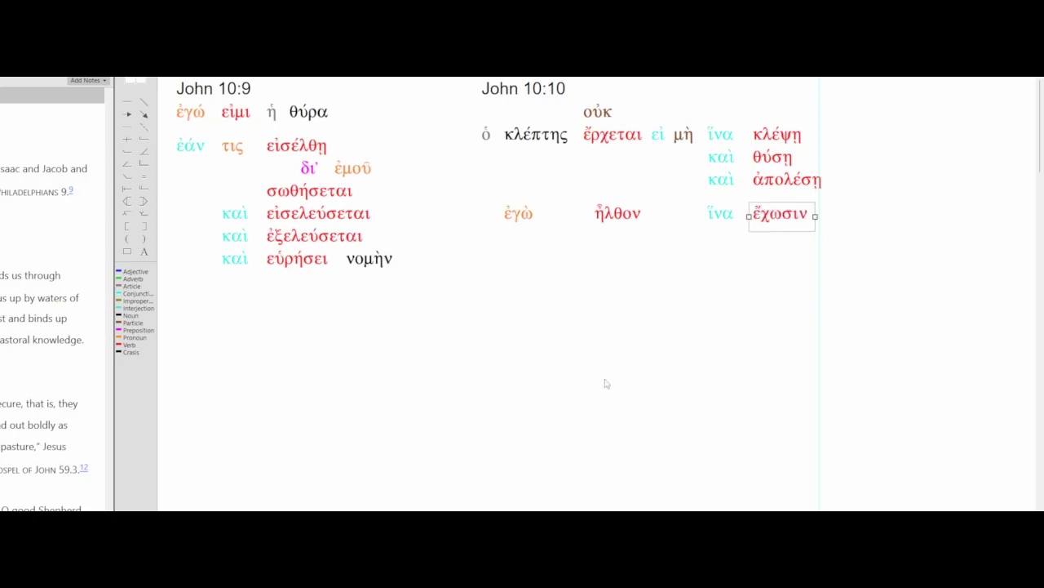
drag(606, 384, 851, 217)
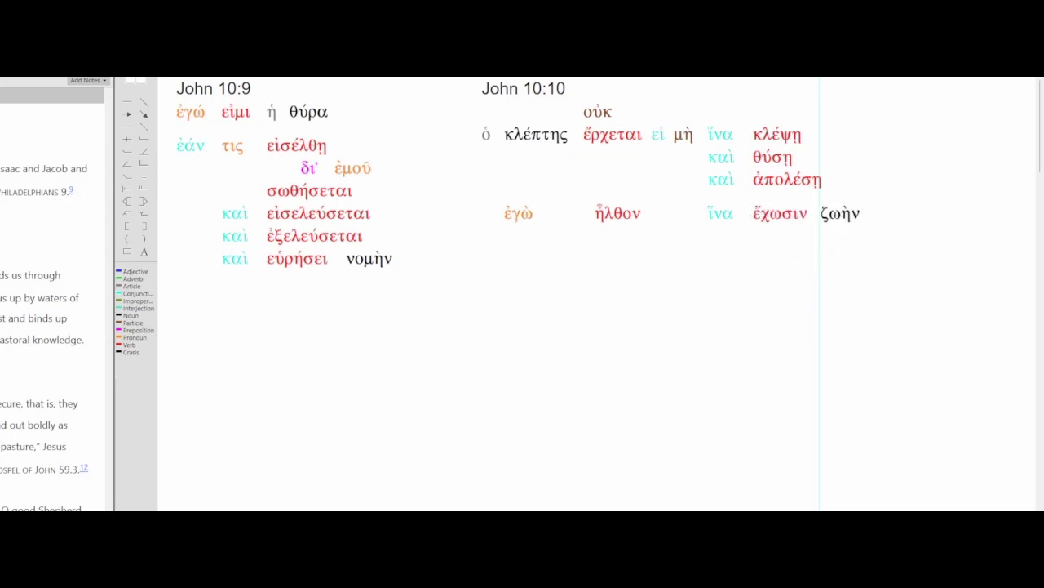
Place καὶ ἔχωσιν περισσὸν beneath ἵνα ἔχωσιν ζωὴν, with the adverb following its verb
drag(783, 384, 884, 250)
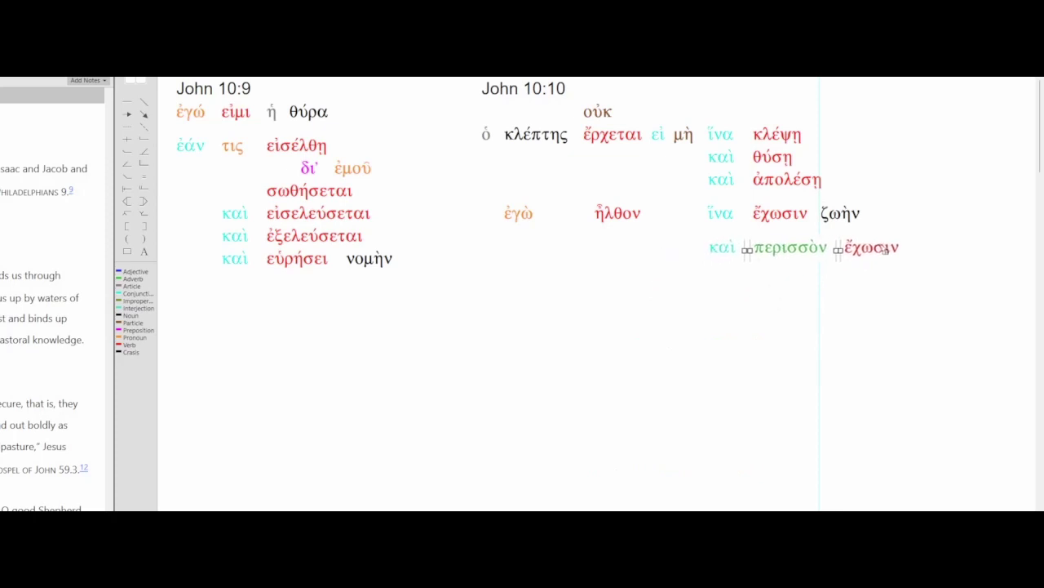
click(870, 285)
drag(812, 256, 881, 312)
drag(877, 249, 790, 249)
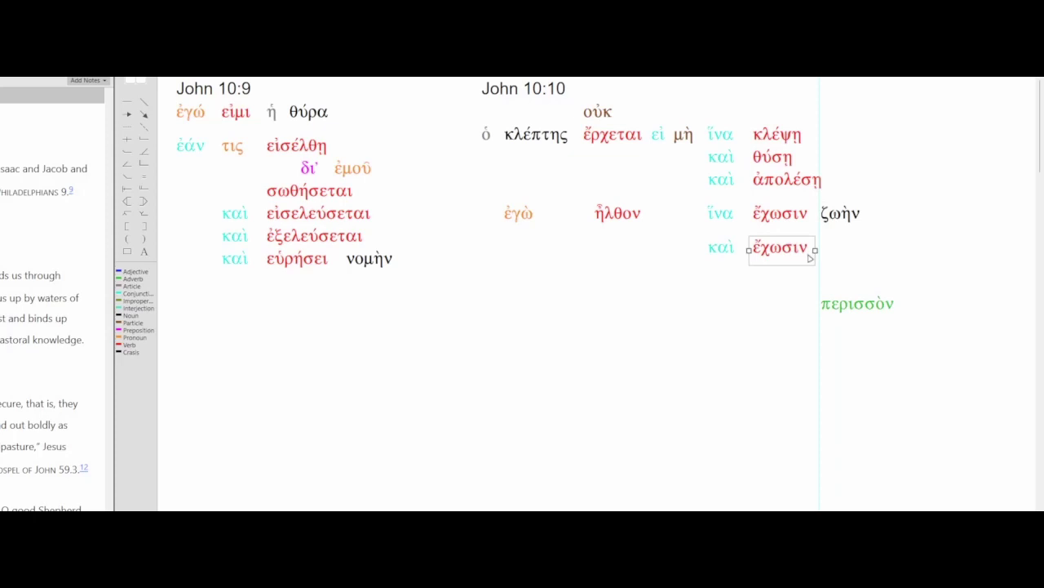
drag(857, 310, 856, 263)
click(761, 321)
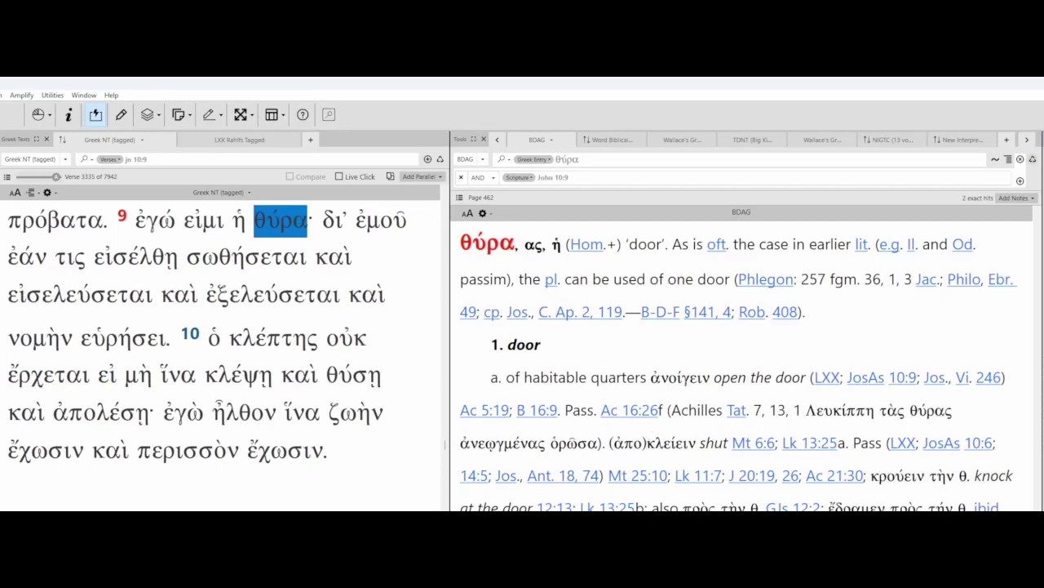
Read the BDAG entry for θύρα down to sense 2b, which discusses John 10:9
scroll(736, 367, down, 10)
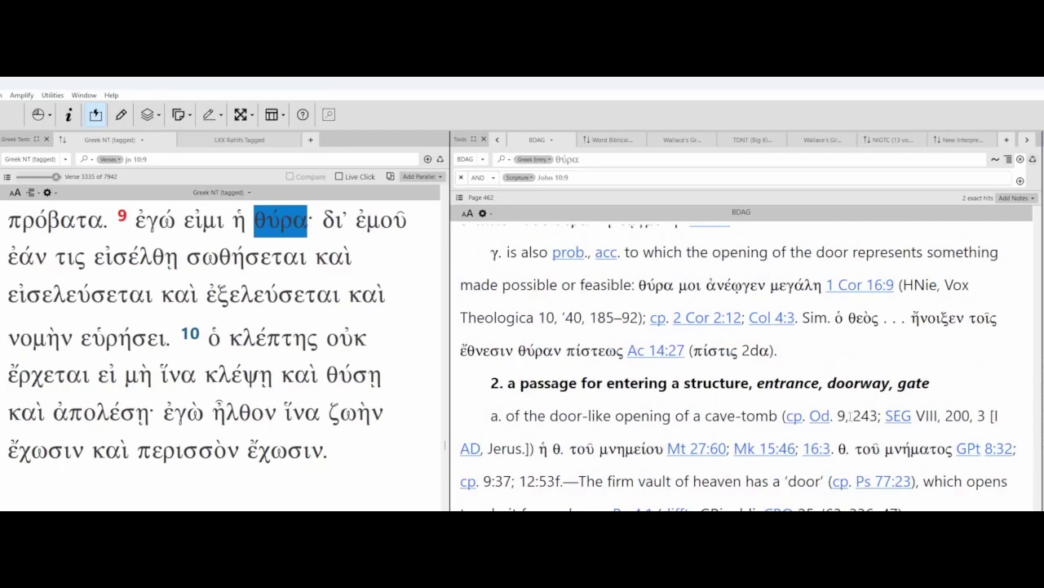
scroll(849, 416, down, 1)
scroll(847, 417, down, 1)
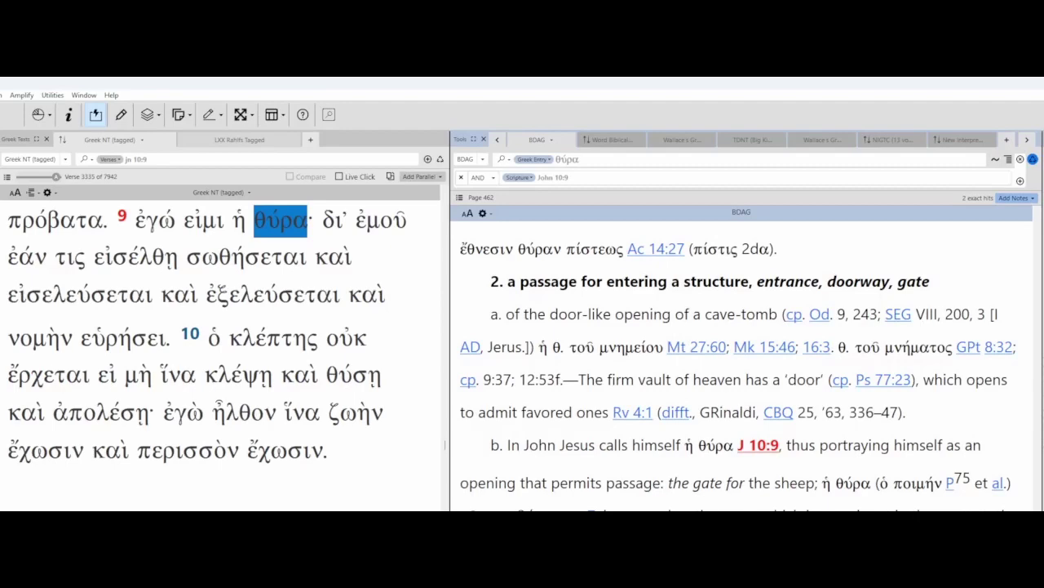
Look up δι’ from John 10:9 in BDAG and mark the gloss "via, through" under sense A.1 with the genitive
click(331, 221)
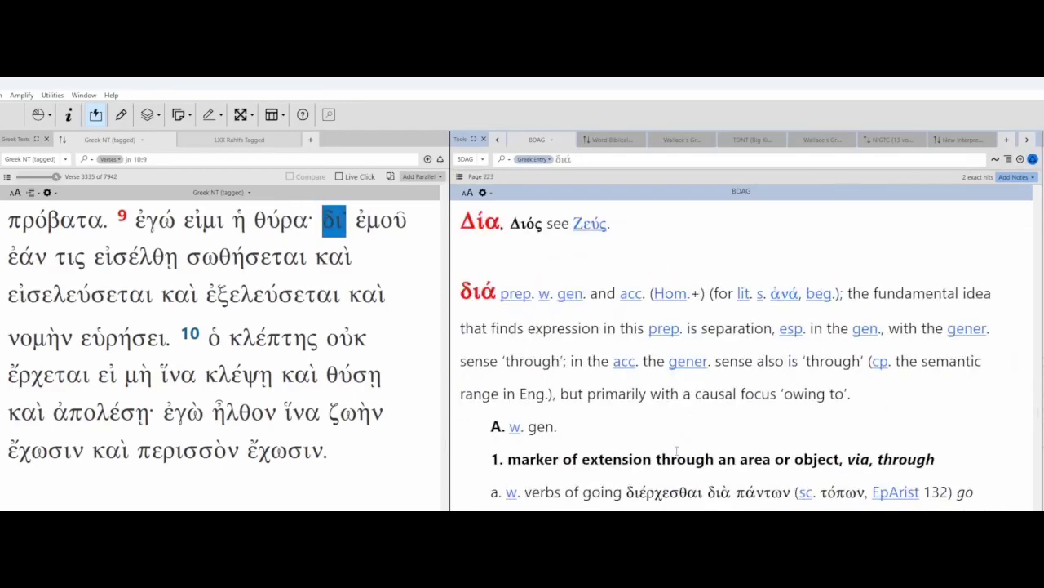
drag(848, 458, 925, 459)
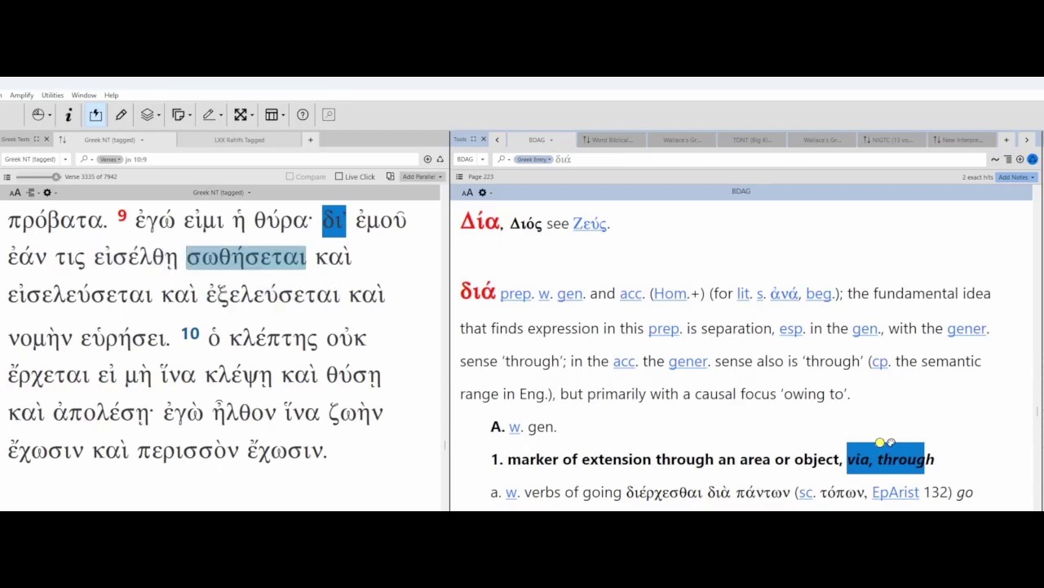
Look up σωθήσεται from John 10:9 in BDAG and read through sense 1 of σῴζω to the start of sense 2
double_click(237, 258)
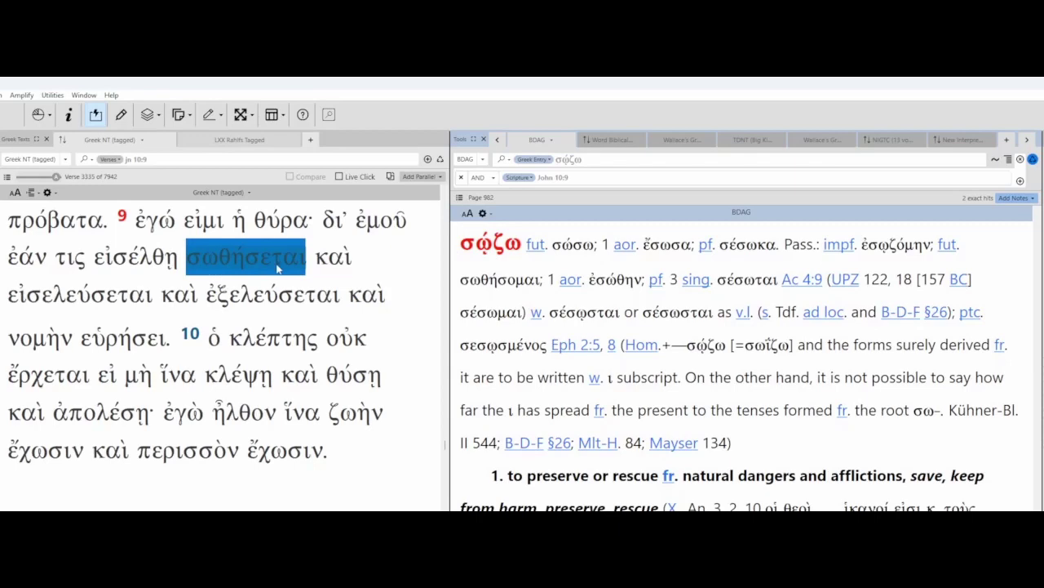
scroll(814, 392, down, 3)
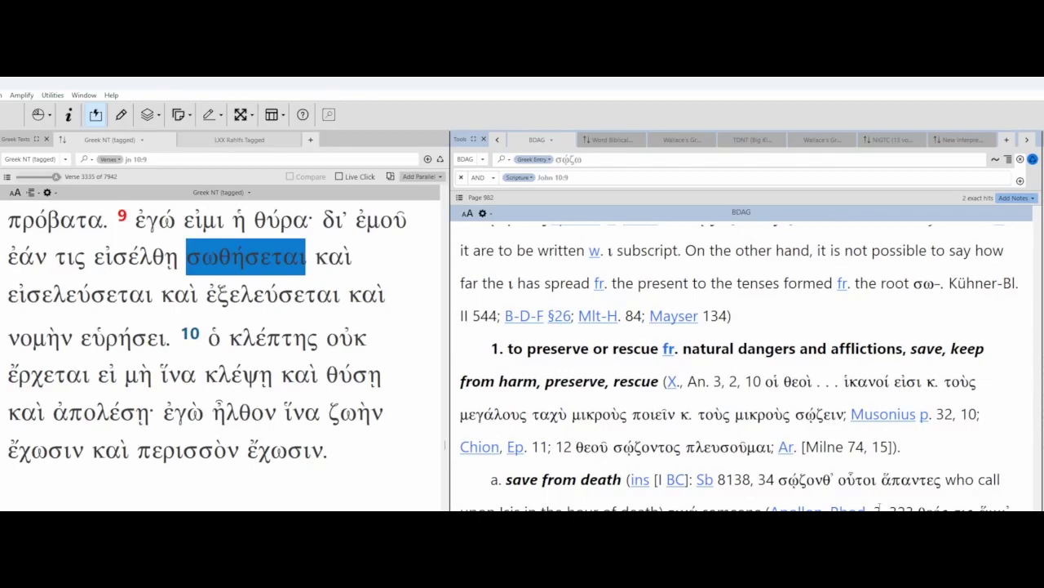
scroll(658, 390, down, 7)
scroll(879, 487, down, 9)
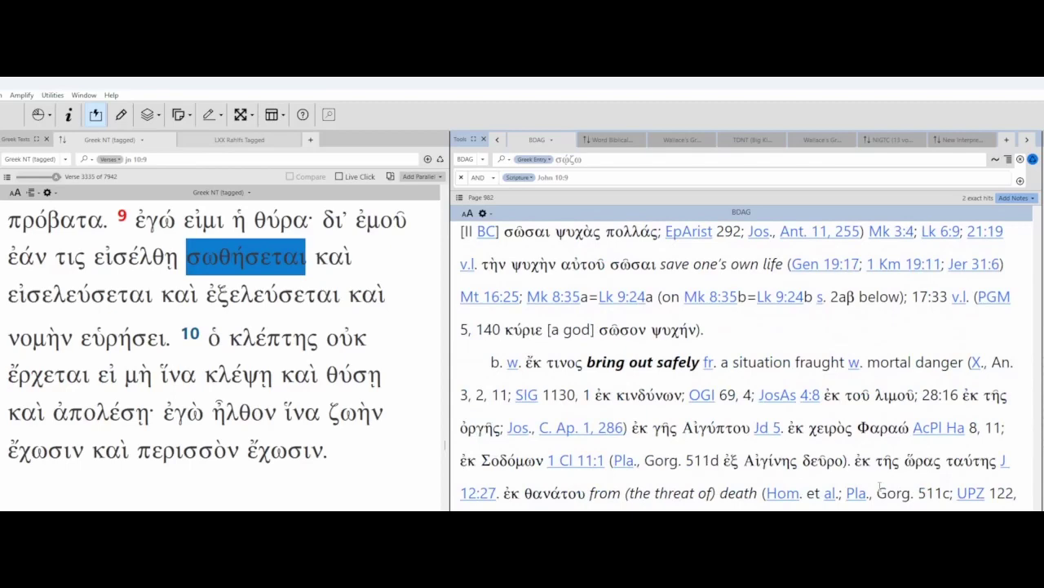
scroll(879, 480, down, 4)
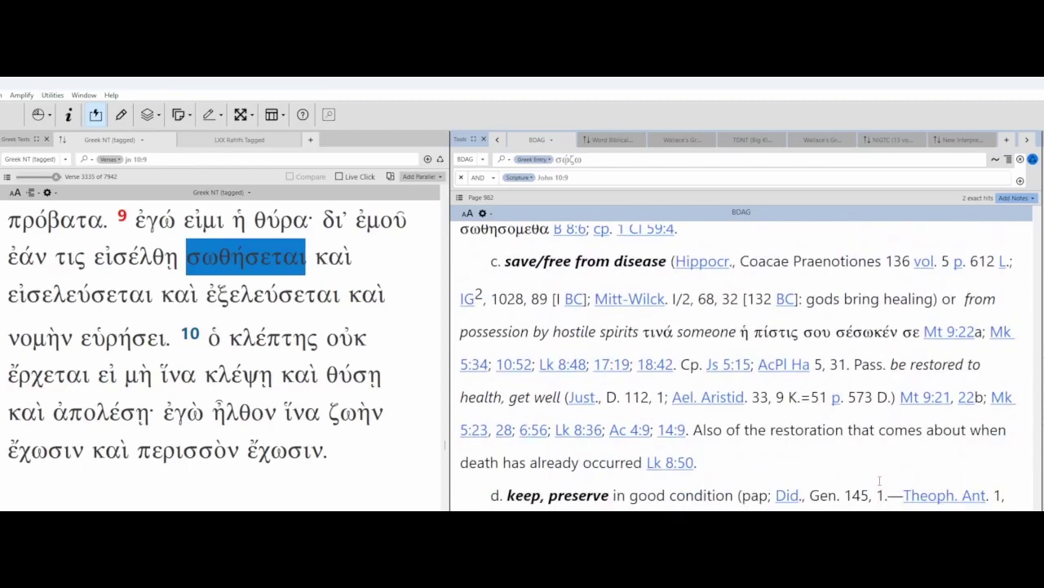
scroll(879, 481, down, 3)
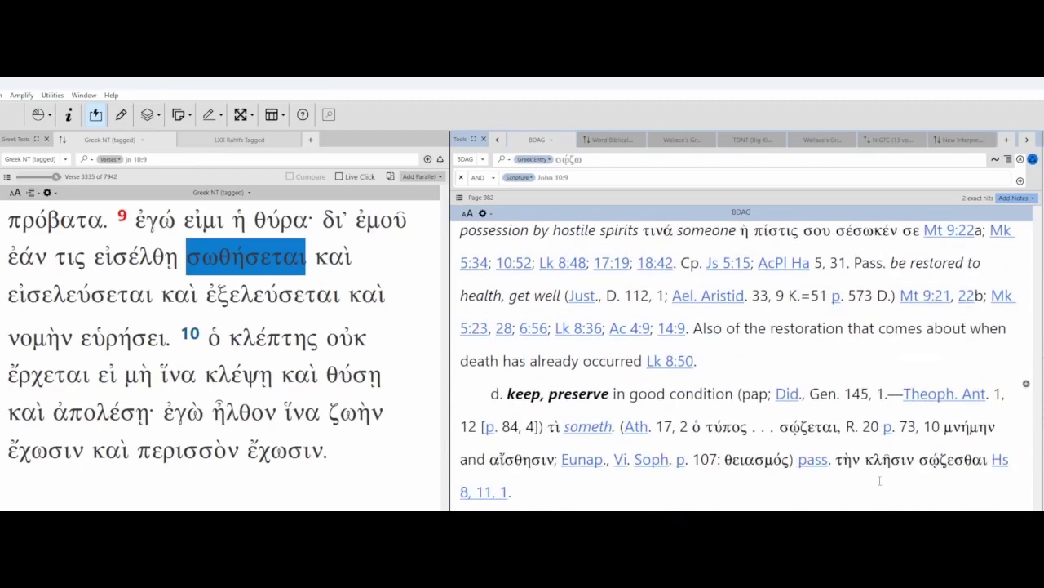
scroll(880, 481, down, 4)
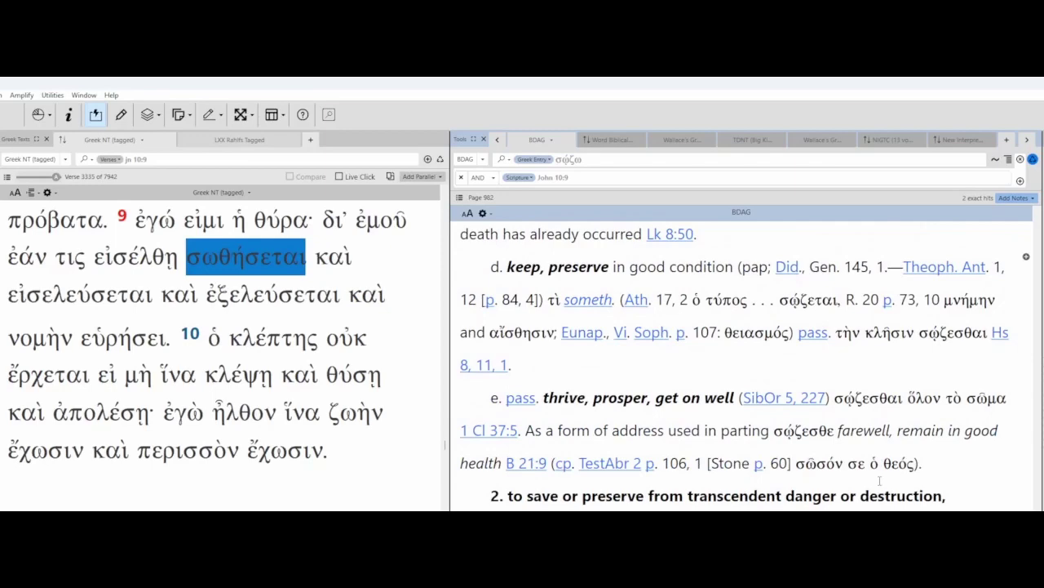
scroll(880, 481, down, 3)
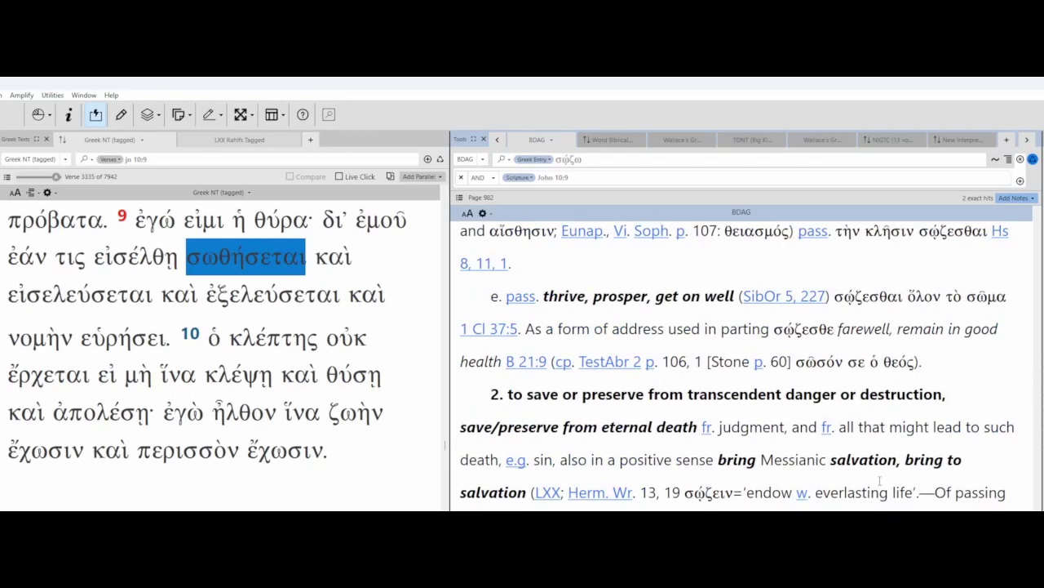
Read sense 2 of σῴζω down to 2b, the passive use that cites John 10:9
scroll(880, 480, down, 3)
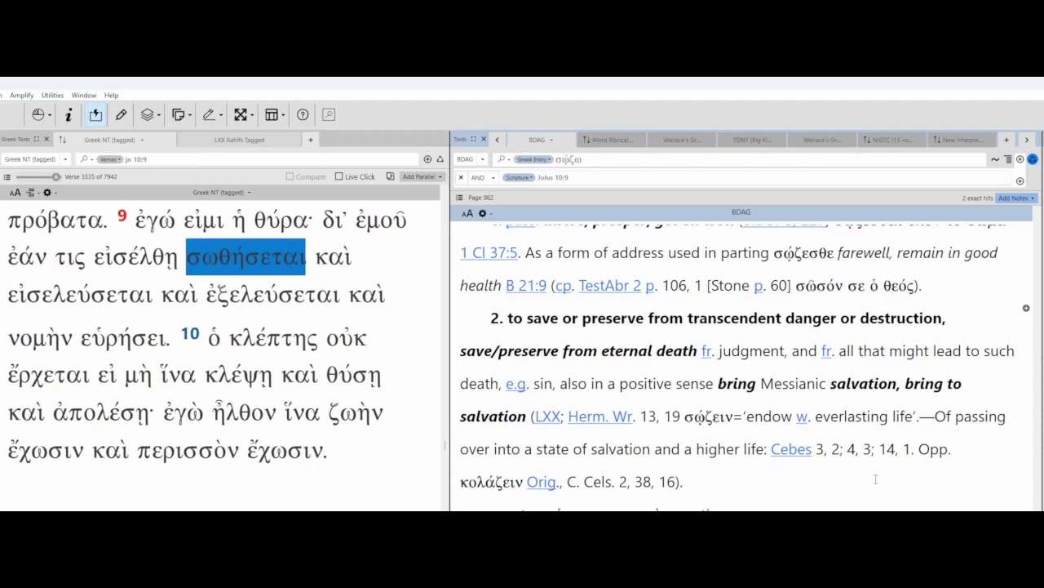
scroll(875, 480, down, 1)
scroll(876, 480, down, 4)
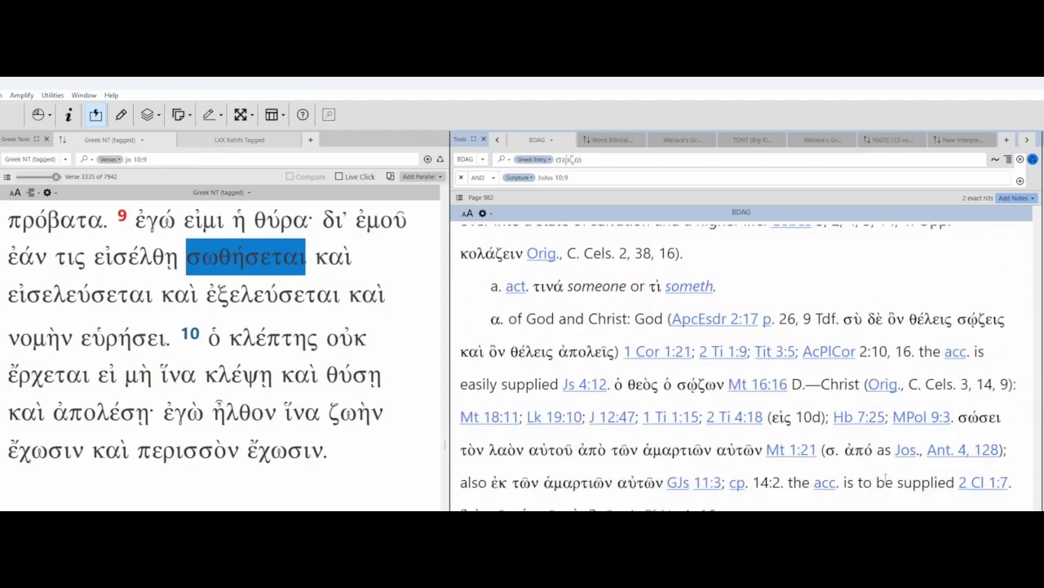
scroll(877, 480, down, 8)
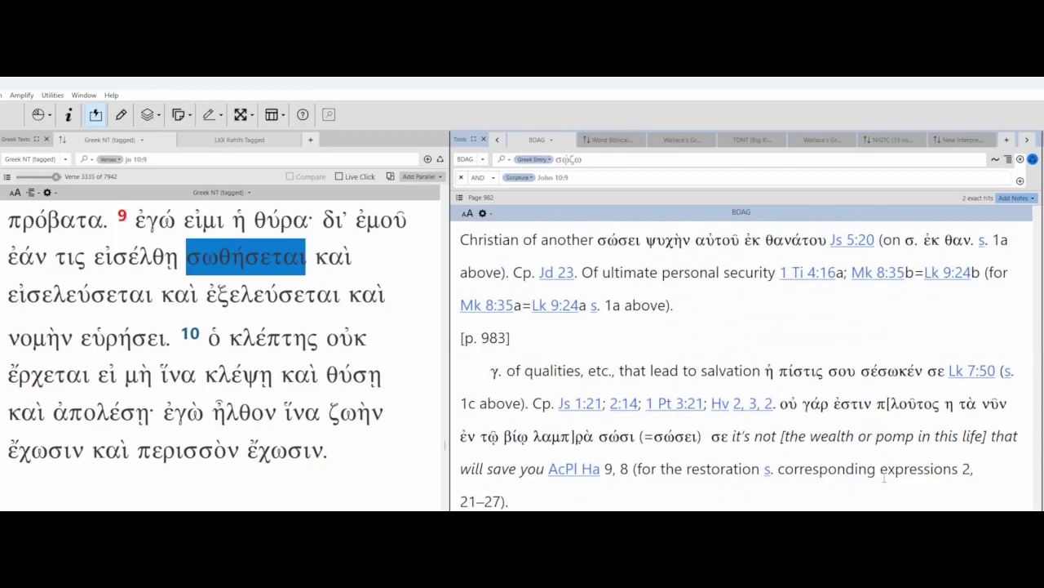
scroll(883, 477, down, 4)
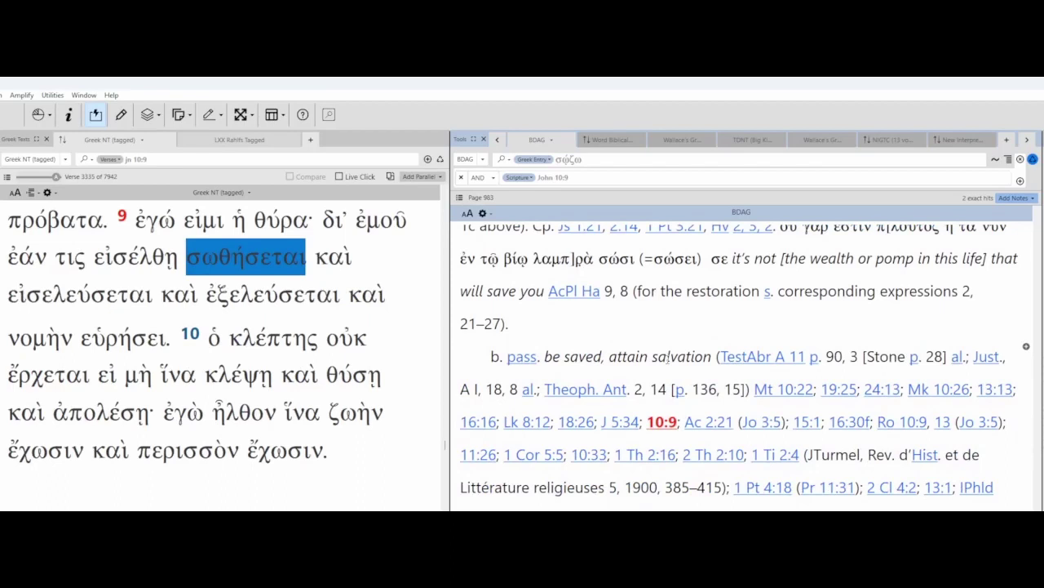
scroll(746, 367, down, 2)
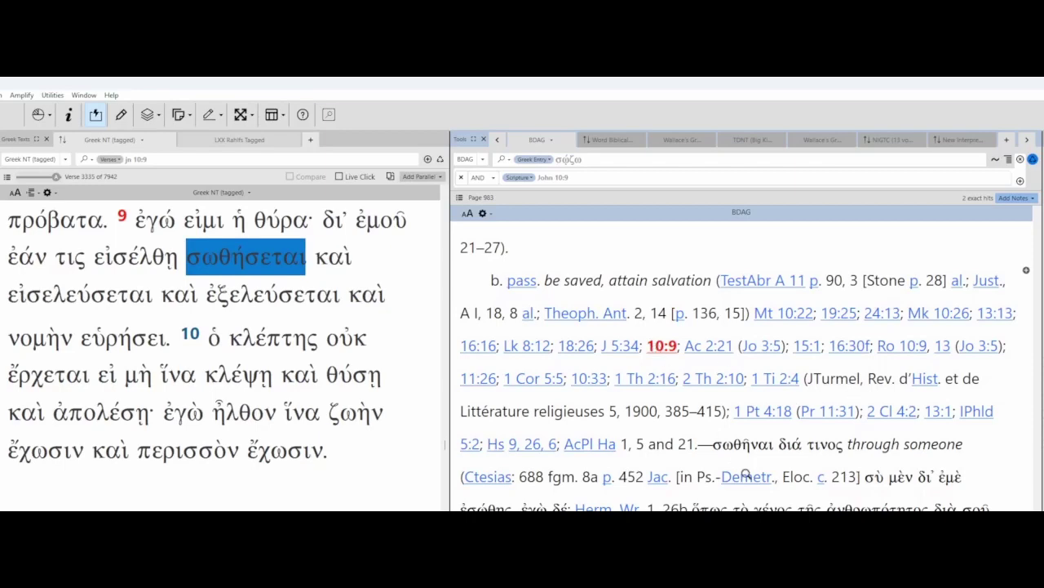
Return to the heading of sense 2 of σῴζω and mark the word "transcendent"
scroll(752, 493, up, 2)
scroll(752, 501, up, 20)
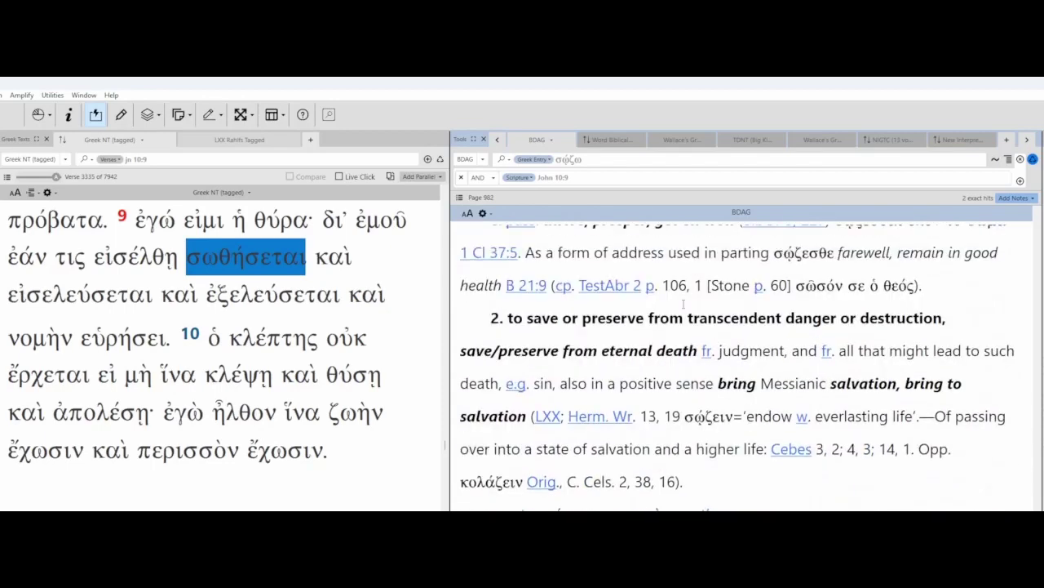
drag(688, 318, 793, 320)
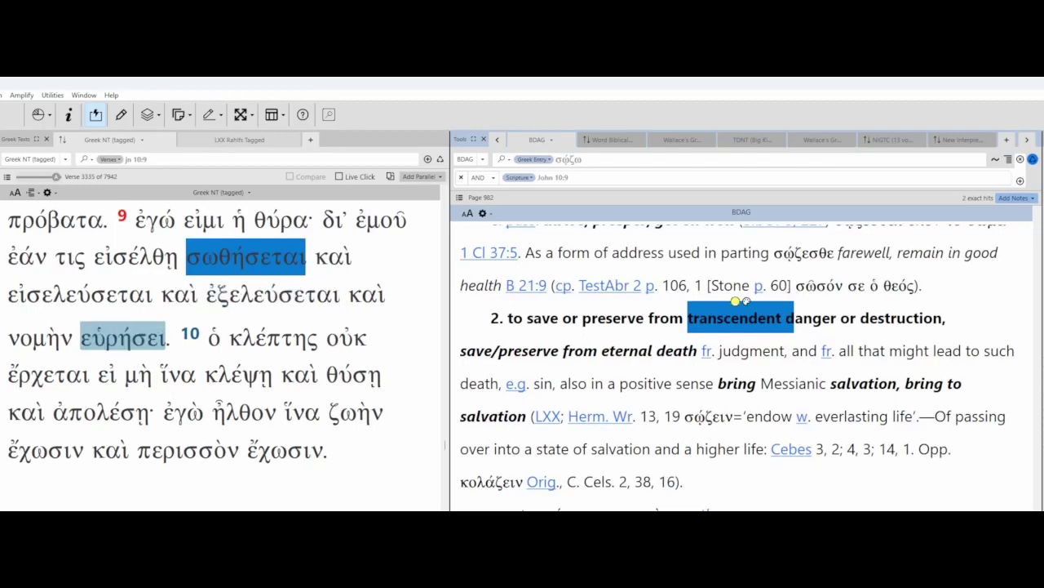
Look up εὑρήσει in BDAG, mark its sense 1 gloss "find", and look up κλέπτης from verse 10
click(113, 341)
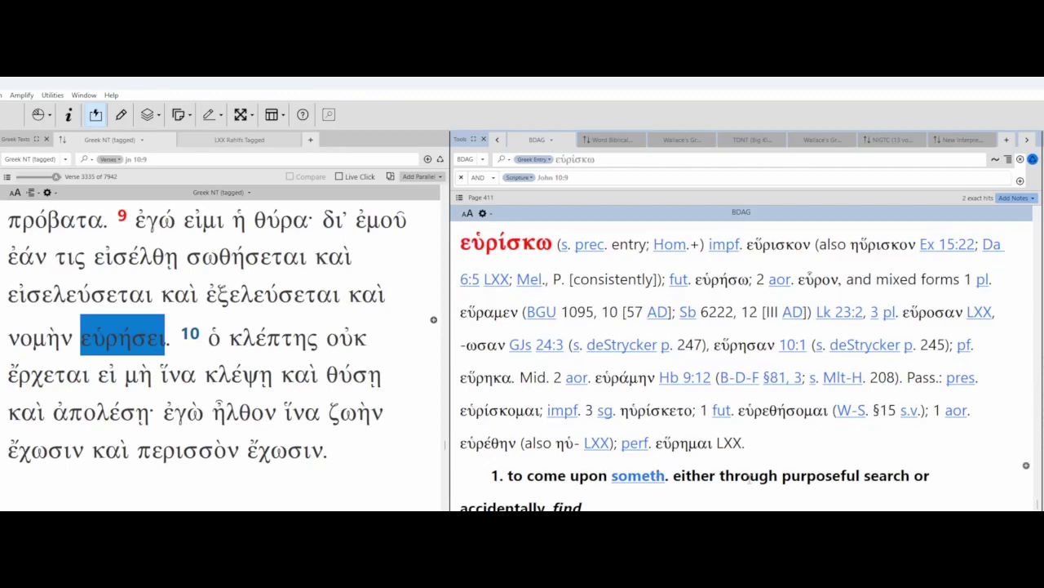
double_click(567, 499)
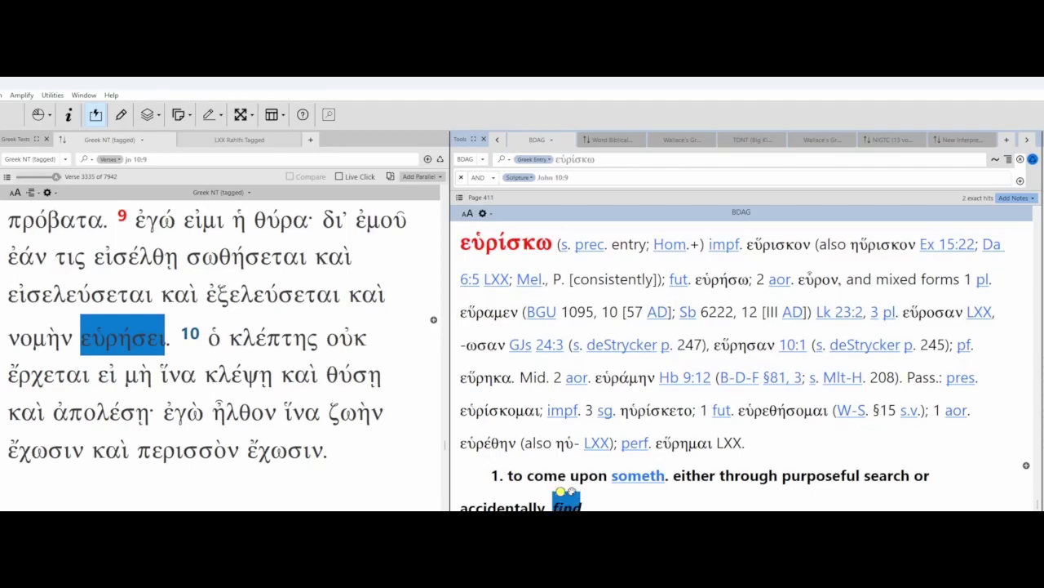
click(567, 497)
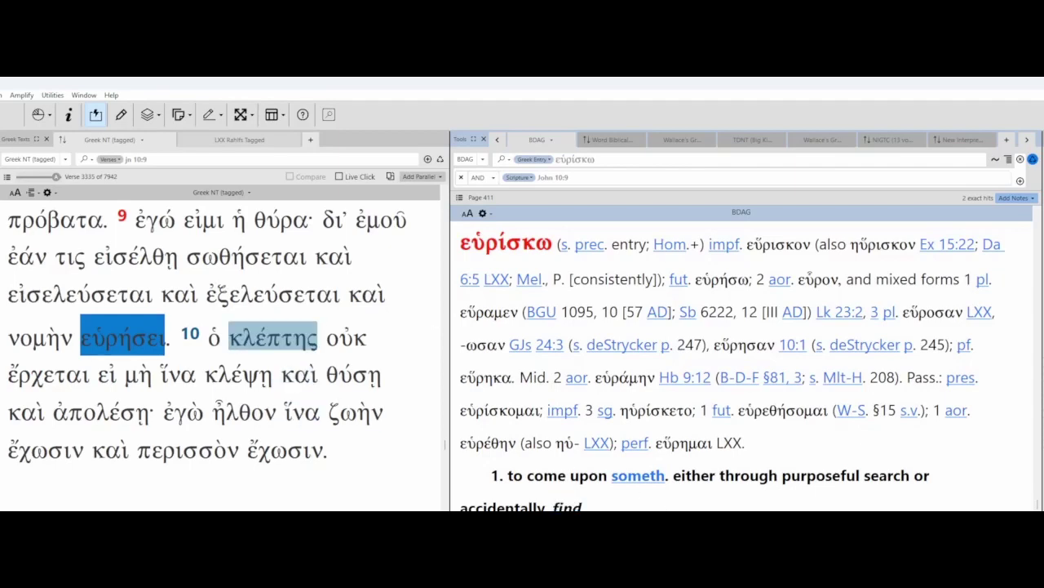
double_click(273, 337)
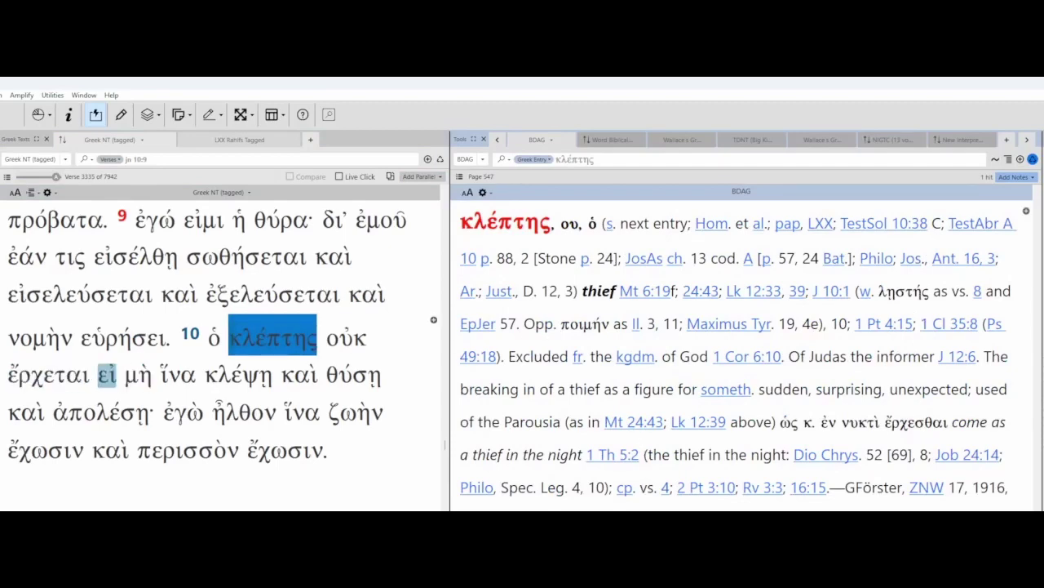
Look up εἰ from verse 10 in BDAG and read down to sense 6i on εἰ μή, marking μή there
double_click(107, 375)
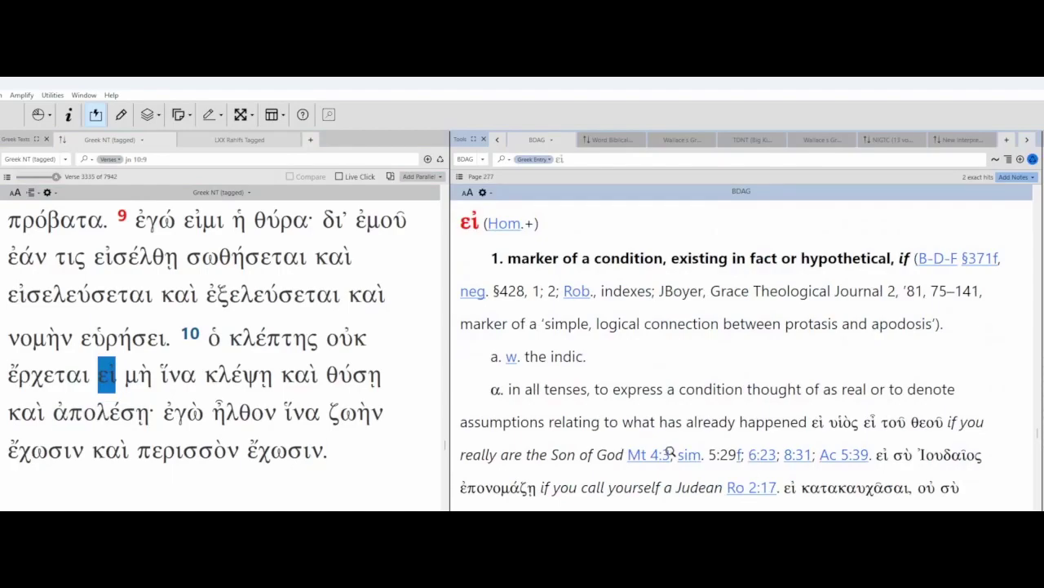
scroll(669, 453, down, 15)
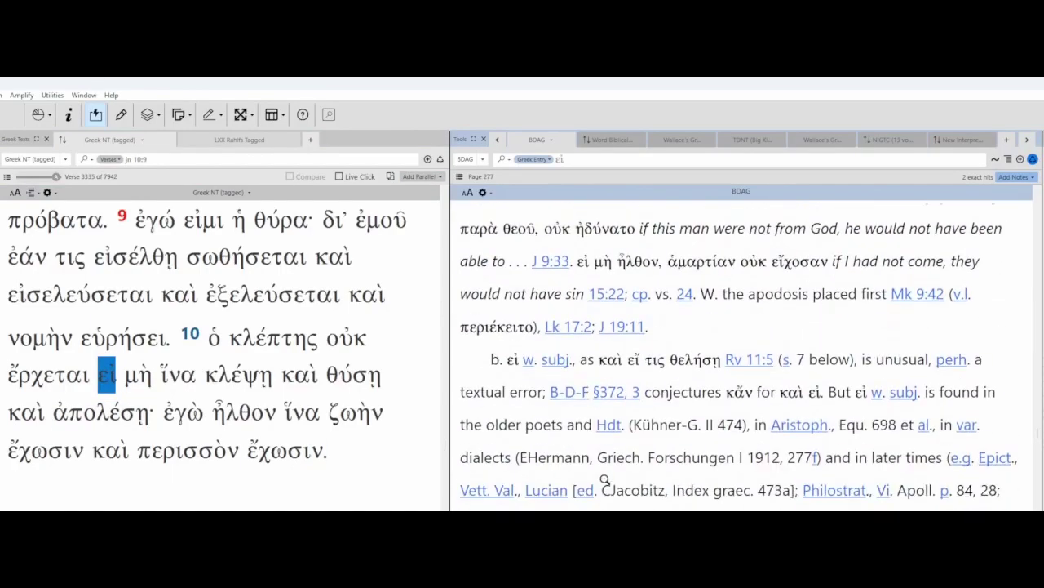
scroll(604, 482, down, 15)
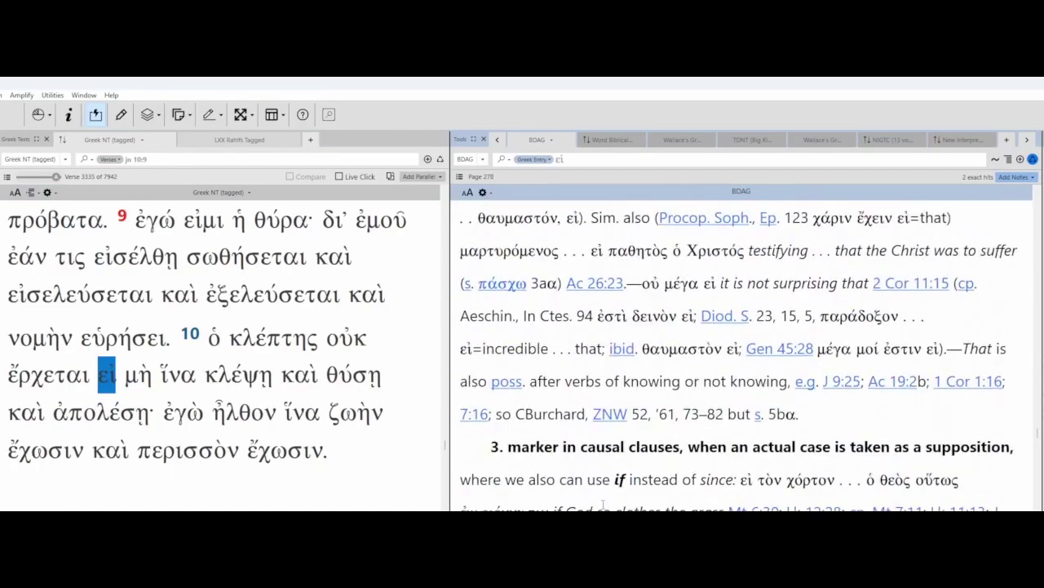
scroll(605, 502, down, 15)
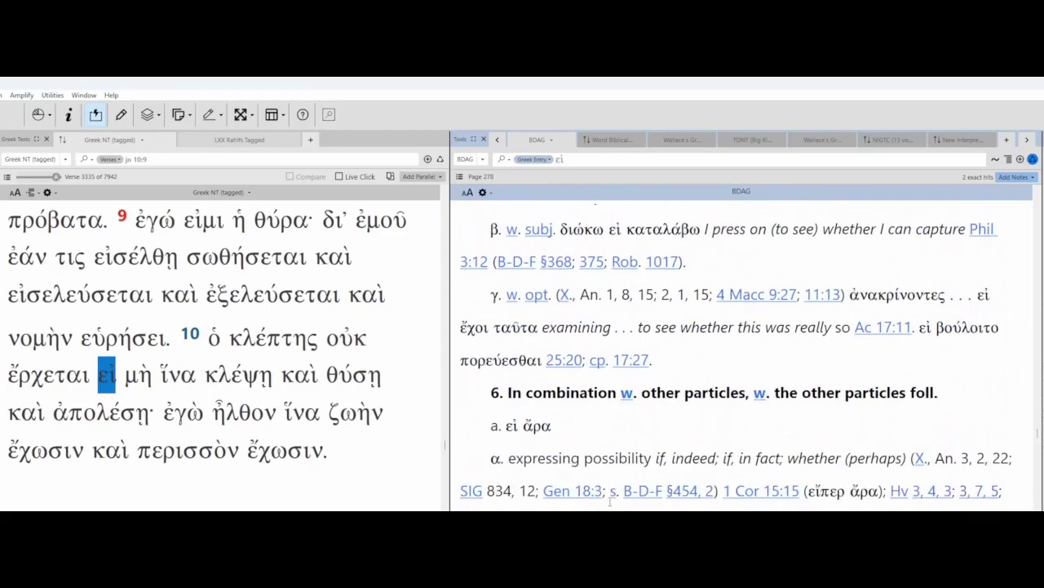
scroll(609, 499, down, 10)
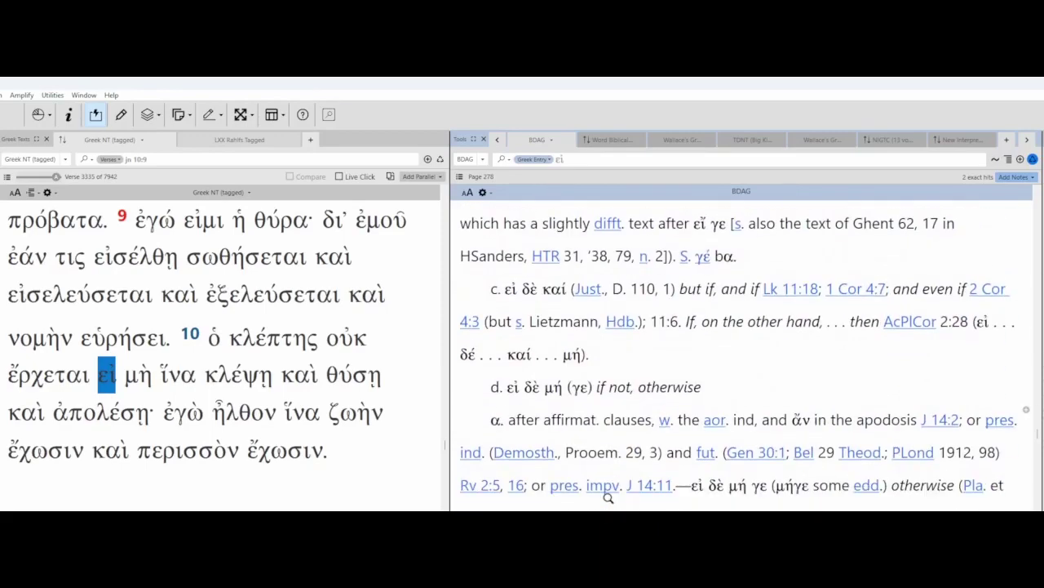
scroll(608, 497, down, 10)
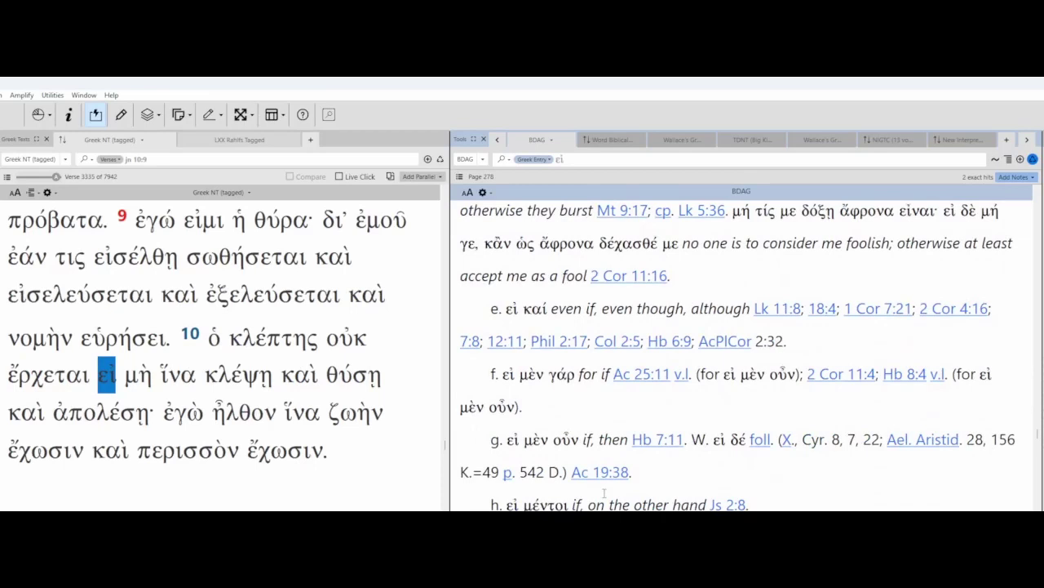
scroll(604, 493, down, 3)
double_click(528, 453)
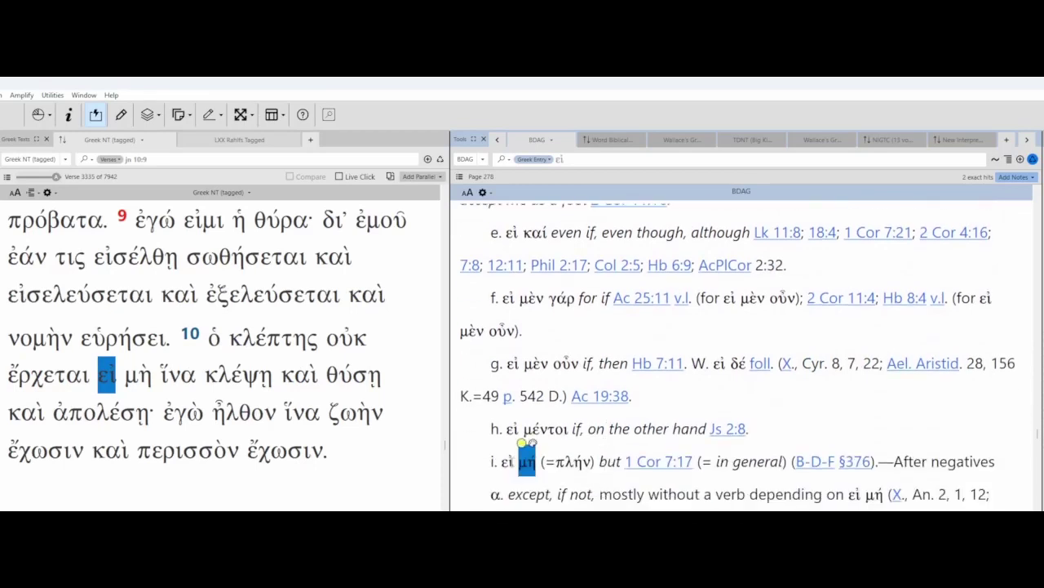
click(501, 477)
scroll(531, 471, down, 7)
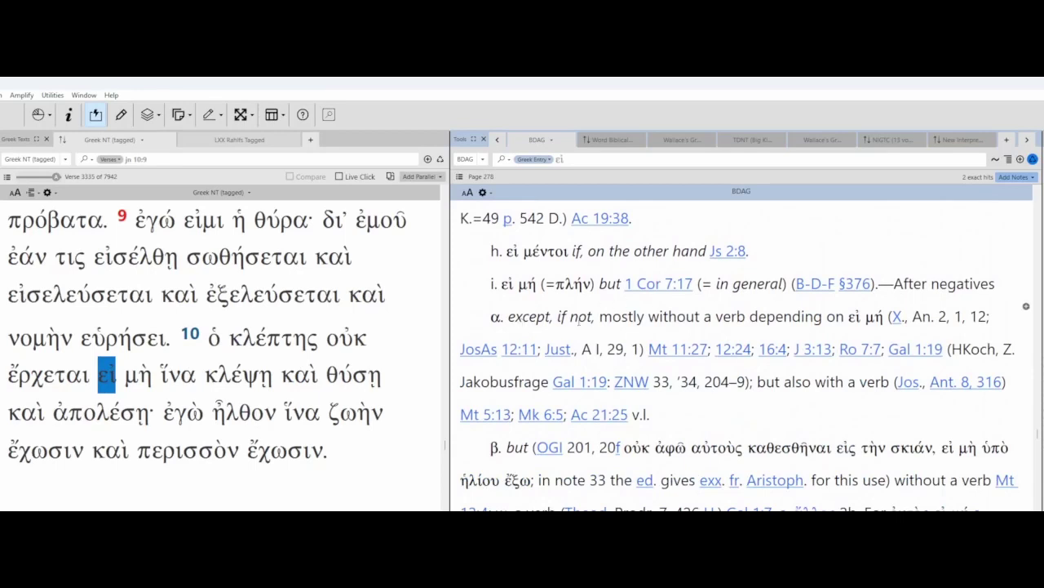
Trace the verse 10 clause word by word in the Greek text from ὁ κλέπτης οὐκ ἔρχεται through καὶ ἀπολέσῃ
double_click(272, 337)
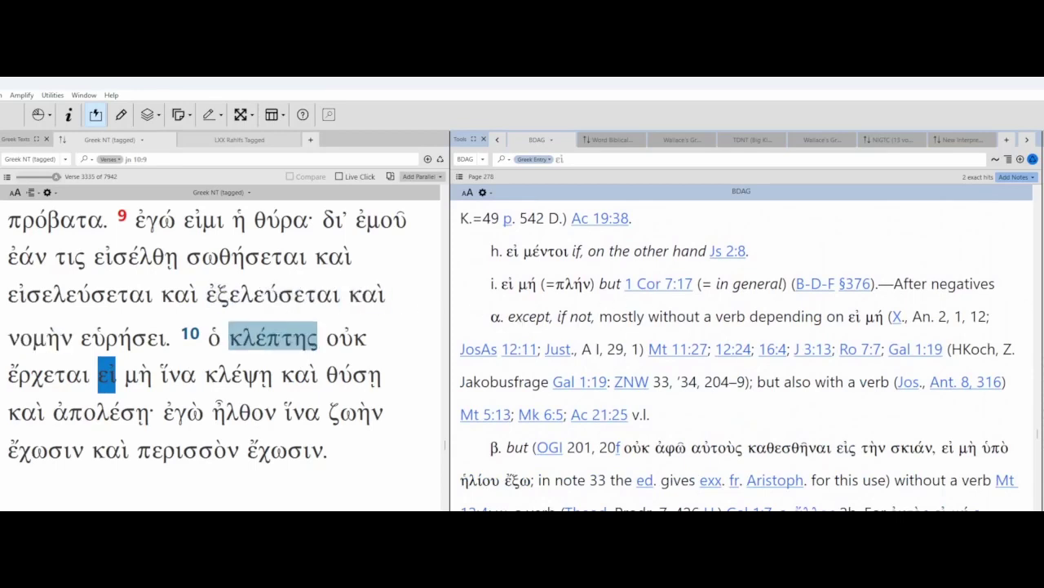
double_click(214, 337)
double_click(48, 375)
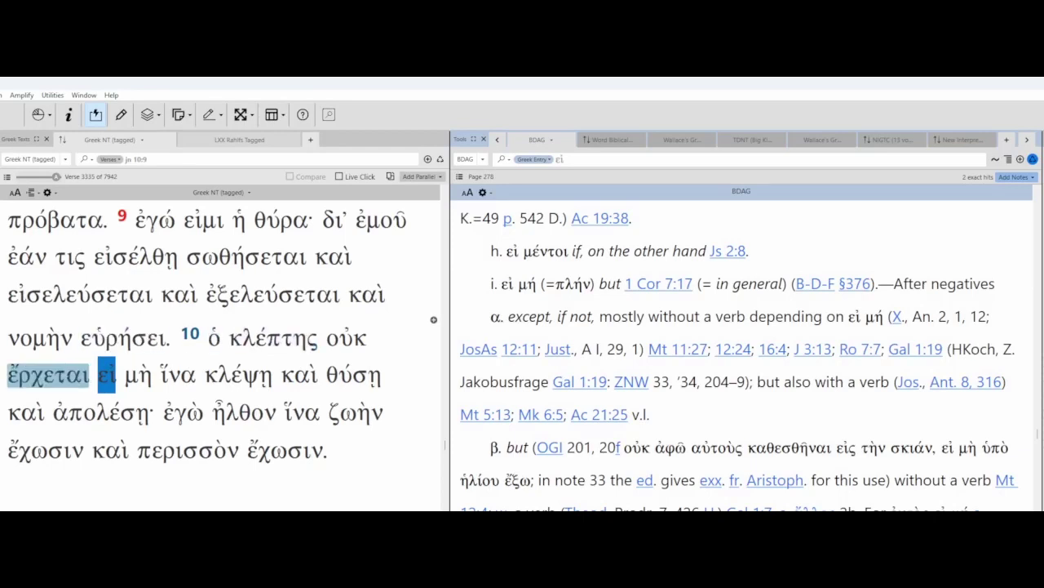
double_click(214, 337)
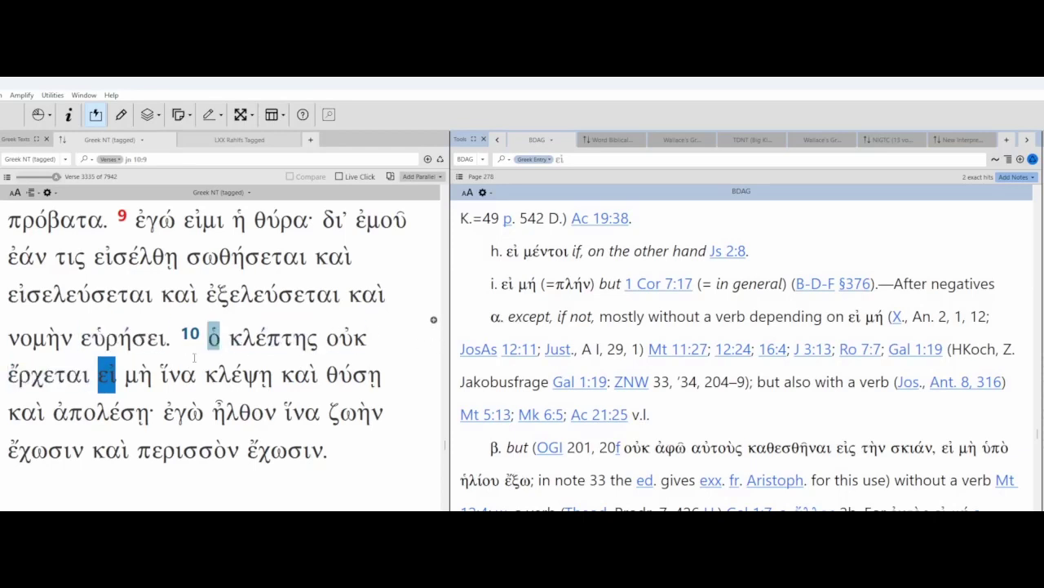
double_click(138, 374)
double_click(272, 337)
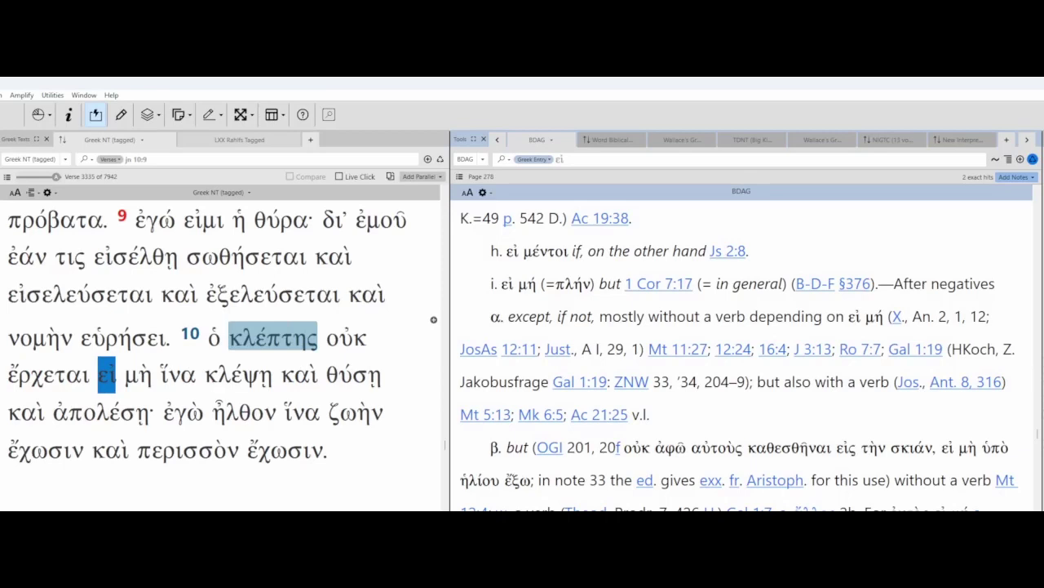
double_click(346, 337)
double_click(48, 375)
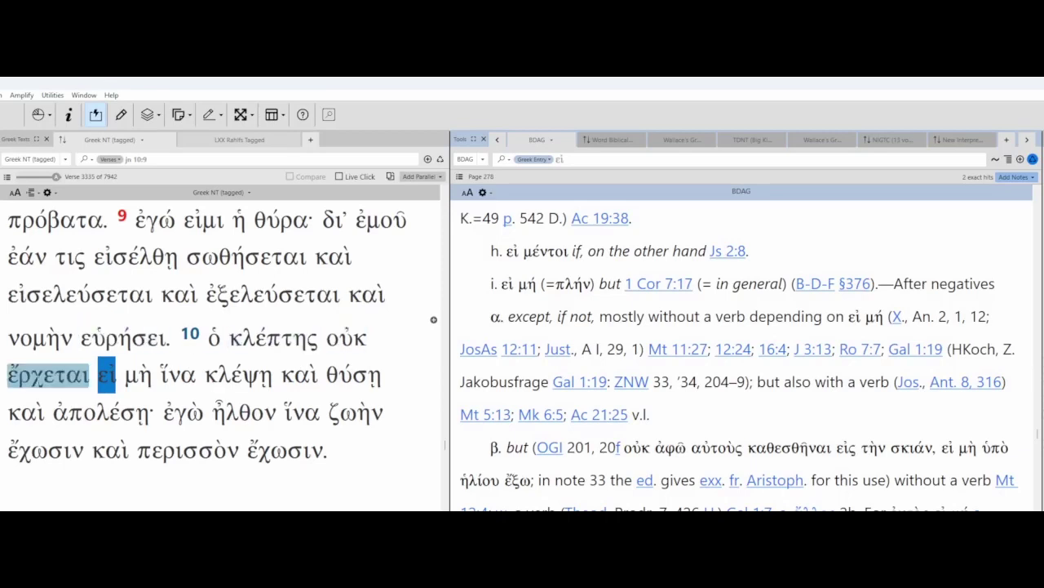
click(138, 375)
click(237, 374)
click(178, 374)
click(236, 375)
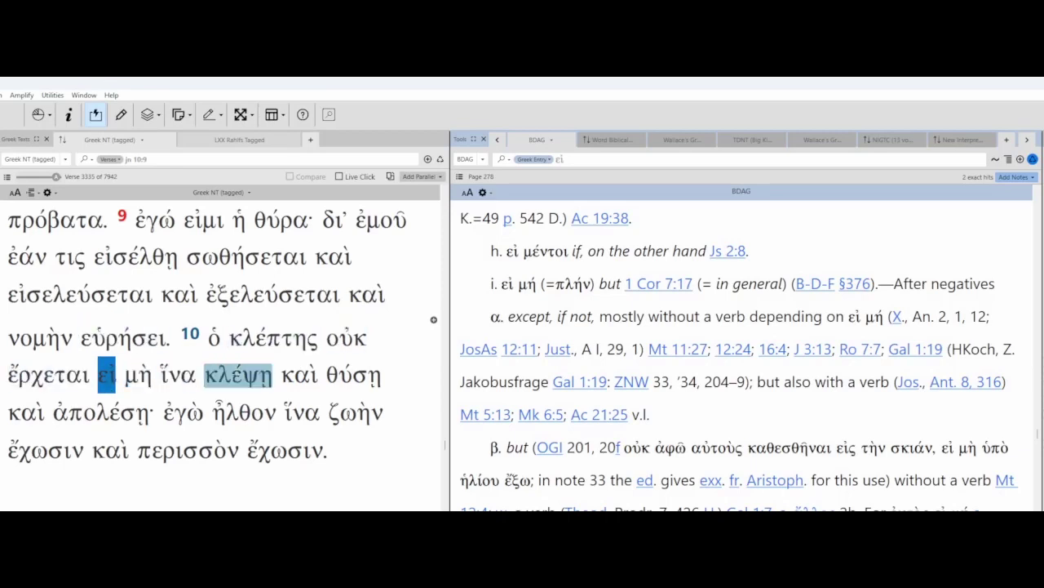
click(299, 375)
click(26, 412)
click(354, 375)
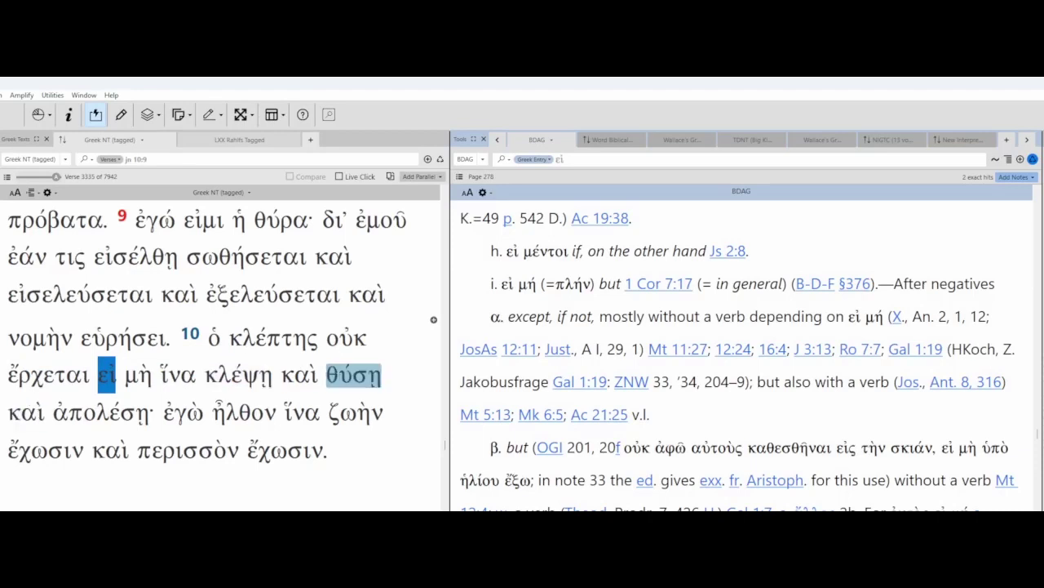
click(244, 412)
click(102, 412)
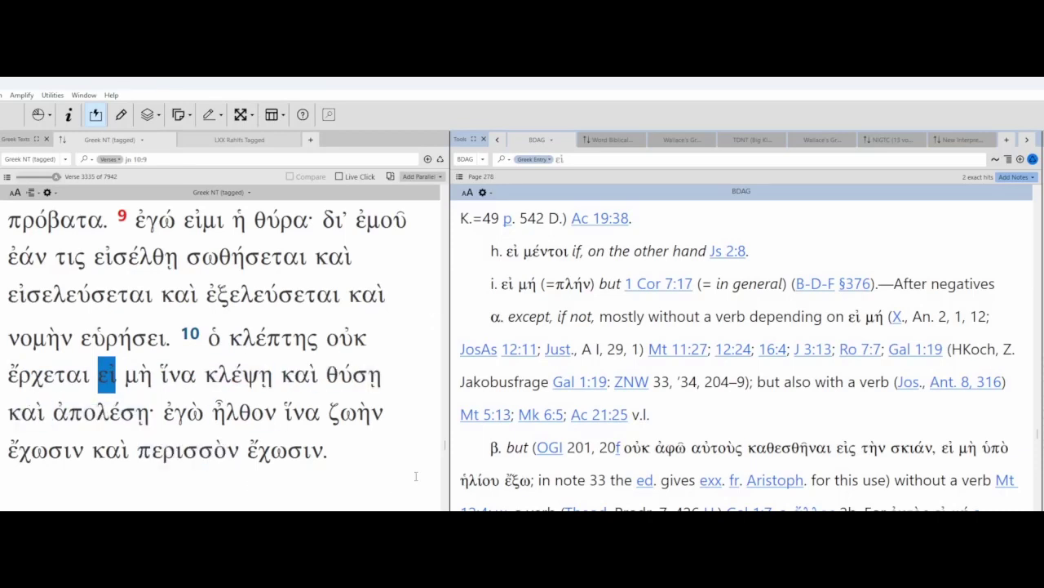
Look up the conjunction ἵνα before κλέψῃ in verse 10 in BDAG
click(181, 375)
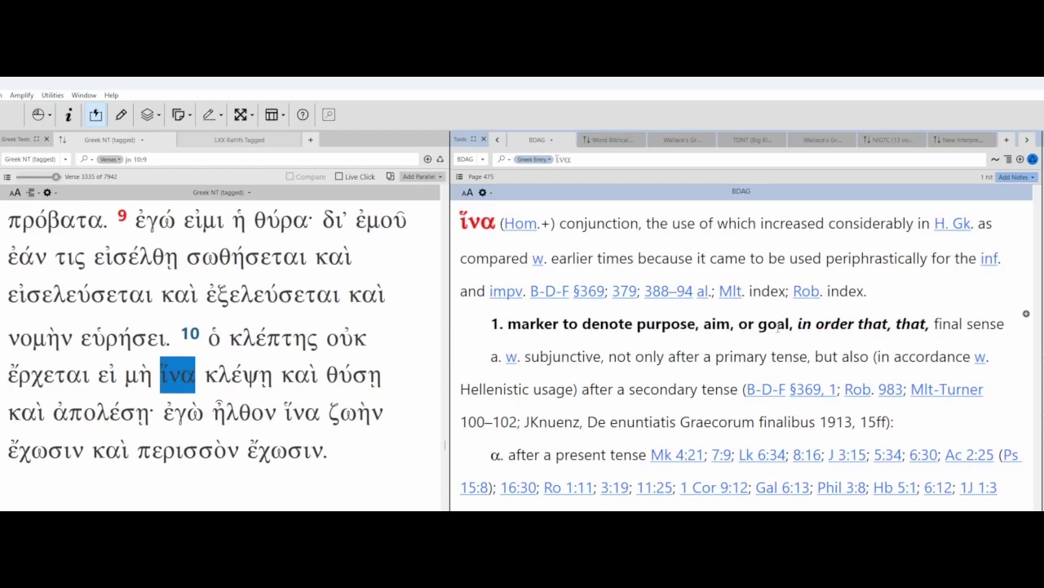
Mark the gloss "in order that, that" and the purpose wording in sense 1 of the ἵνα entry
drag(795, 324, 930, 325)
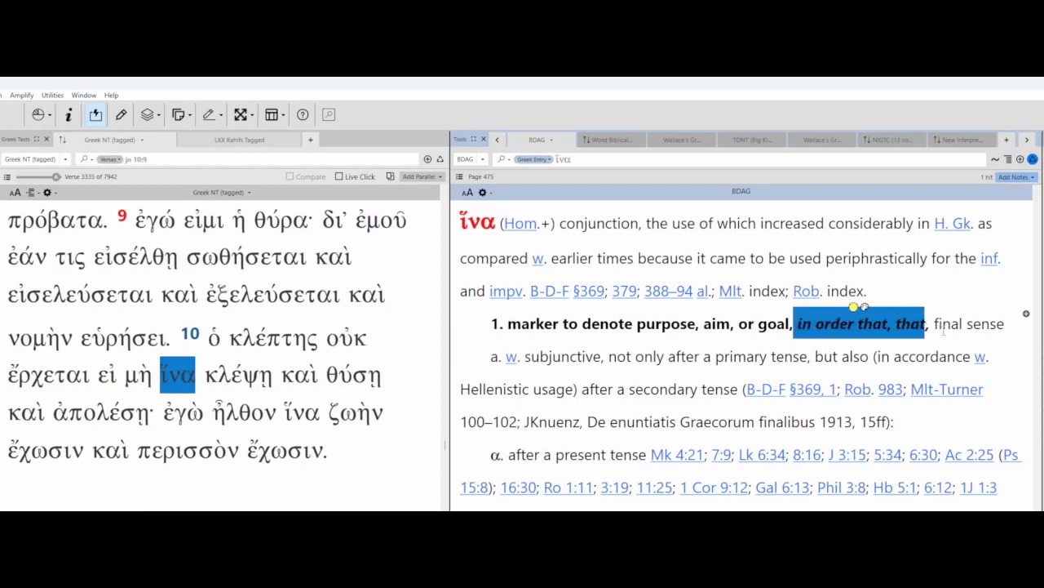
click(943, 329)
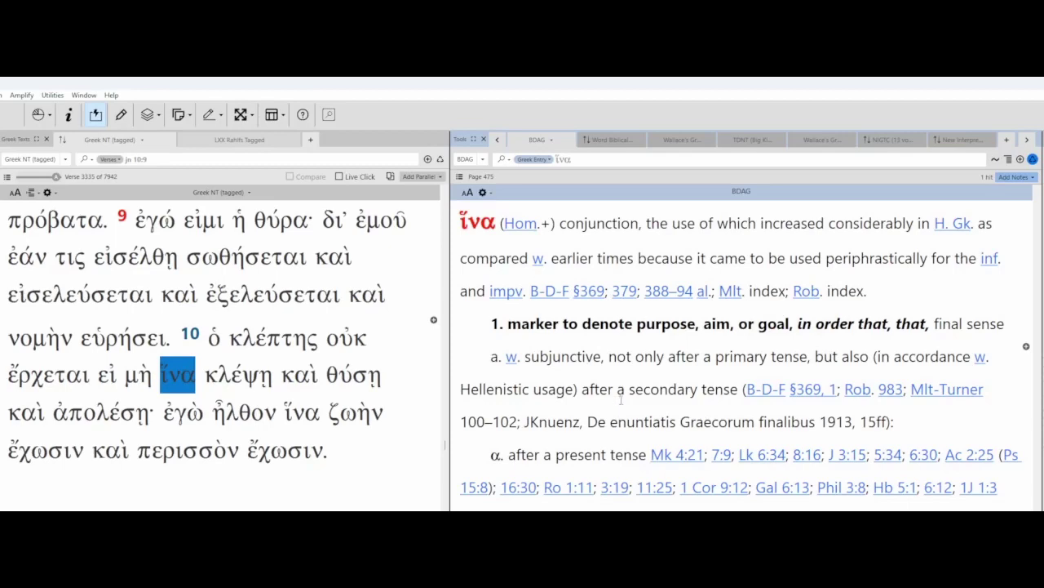
drag(644, 327, 849, 324)
click(901, 339)
Look up κλέψῃ and θύσῃ from verse 10 in BDAG, reading the θύω entry through sense 2 and marking "agricultural" in 2a
click(231, 383)
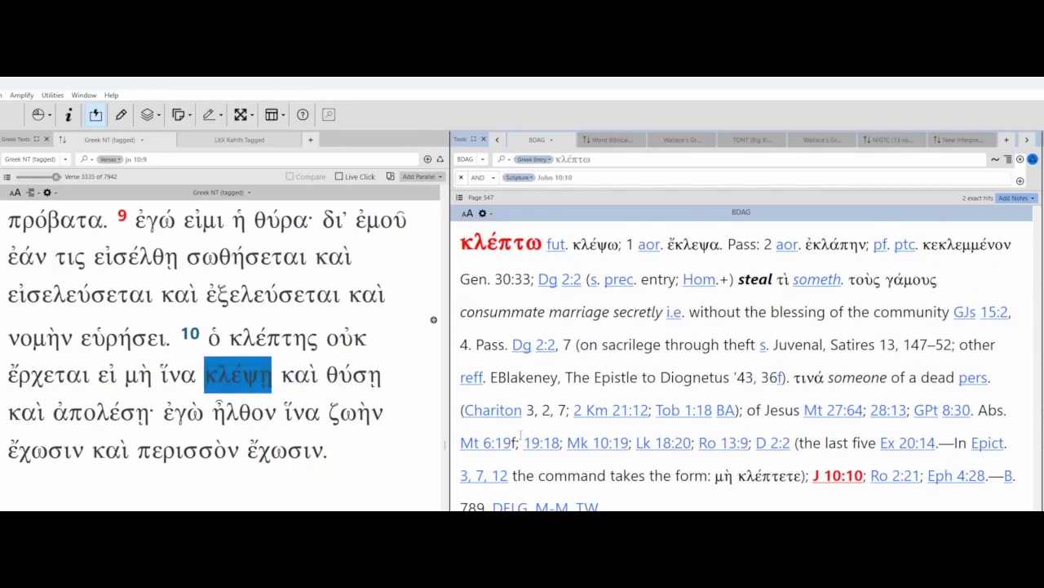
double_click(359, 377)
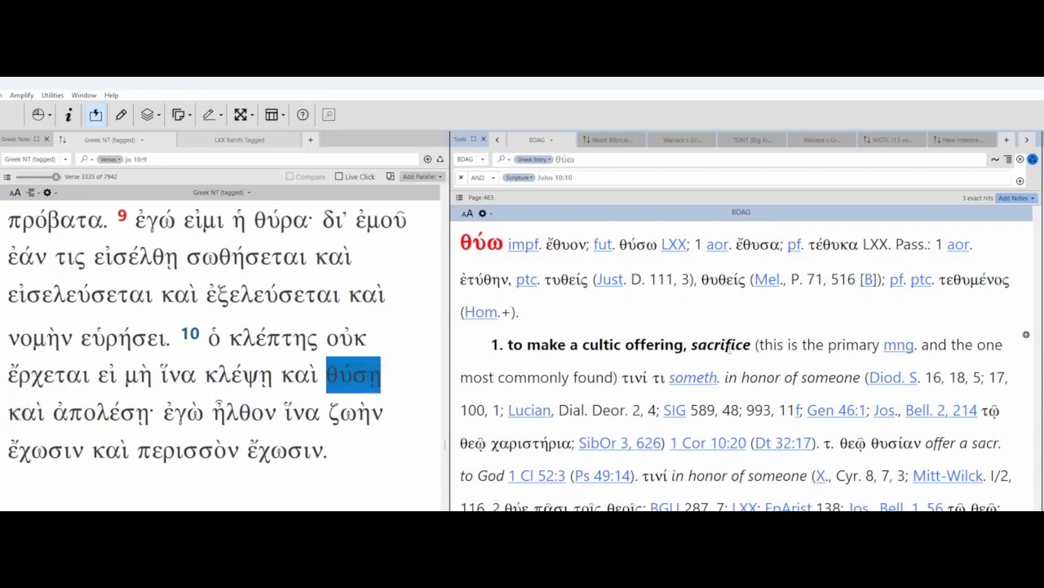
scroll(723, 363, down, 2)
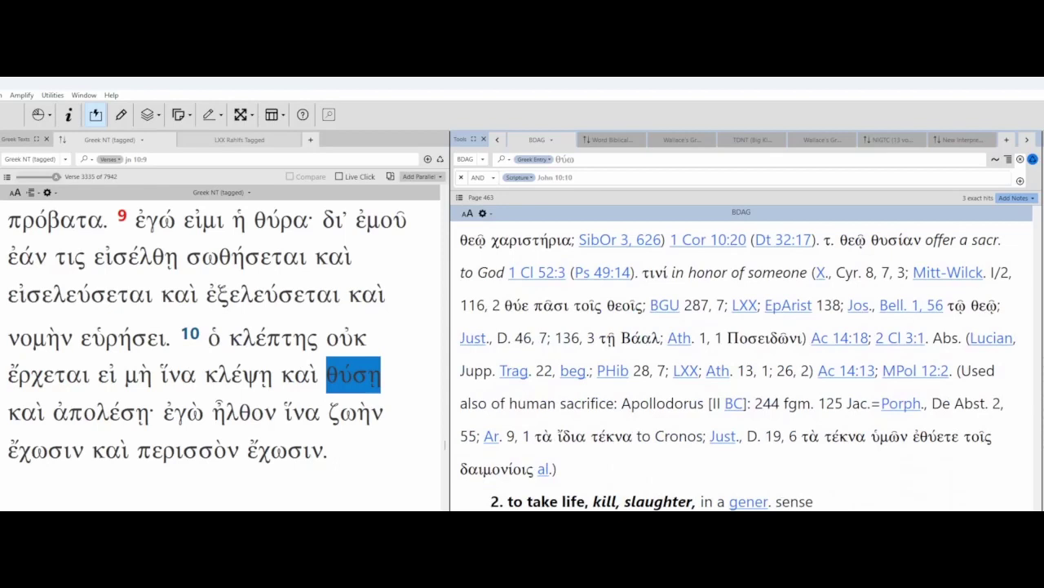
scroll(931, 417, down, 4)
double_click(931, 408)
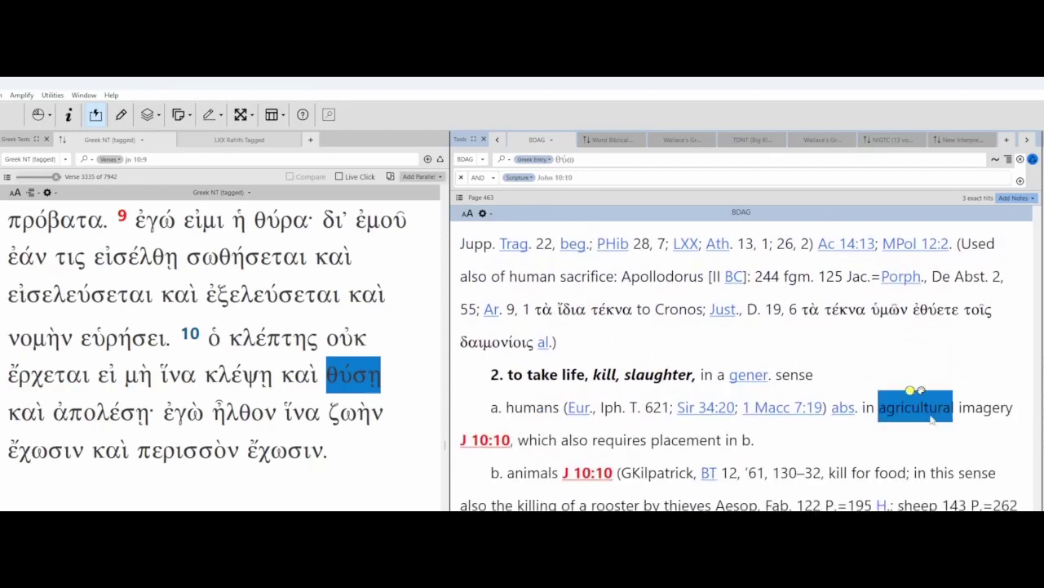
click(918, 457)
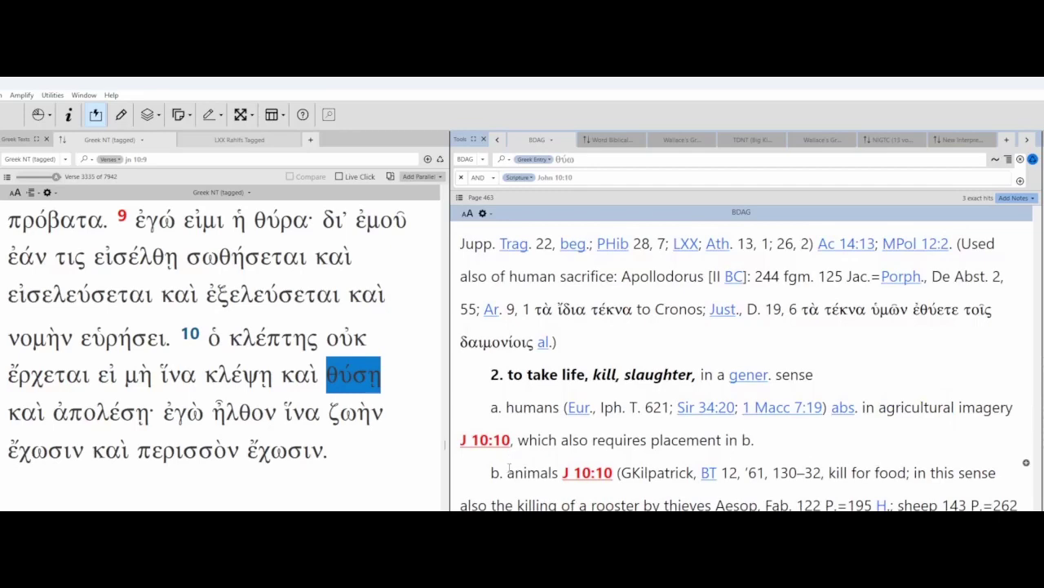
scroll(509, 466, down, 3)
Look up ἀπολέσῃ and ζωήν from verse 10 in BDAG, reading the ζωή entry down to sense 2, "transcendent life"
click(100, 413)
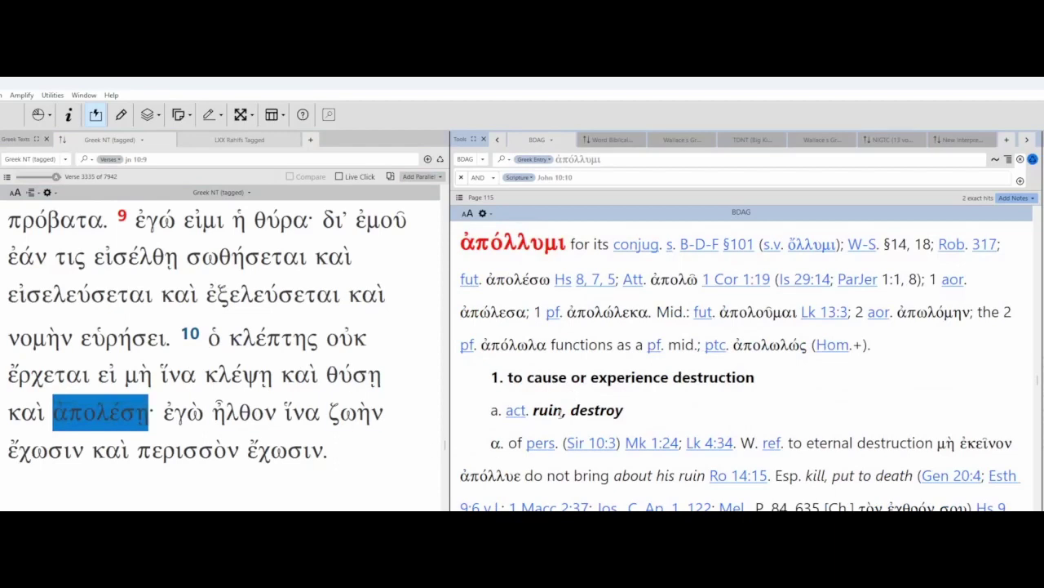
scroll(847, 416, down, 6)
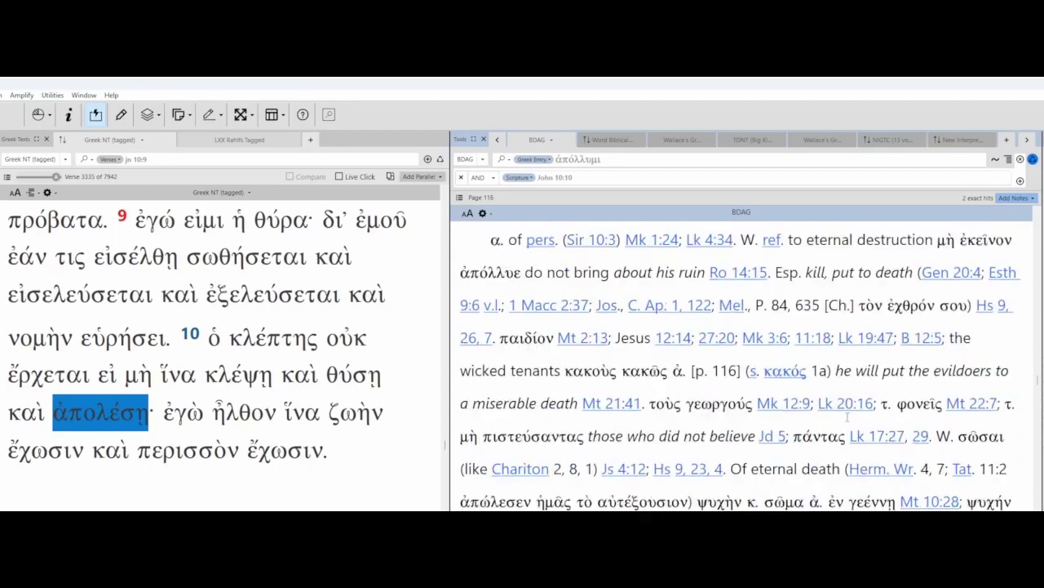
click(368, 418)
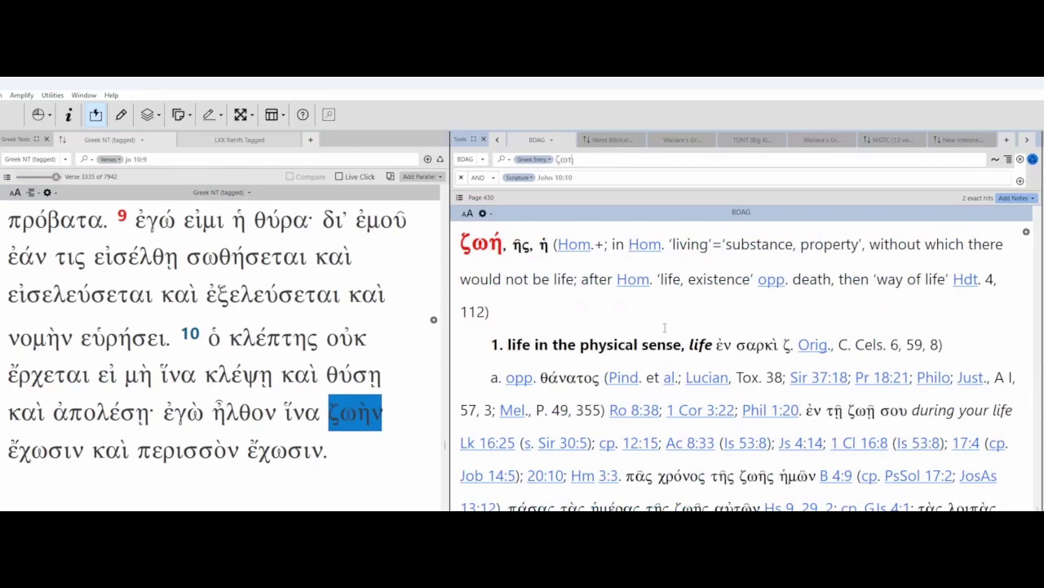
scroll(813, 469, down, 10)
scroll(813, 470, down, 3)
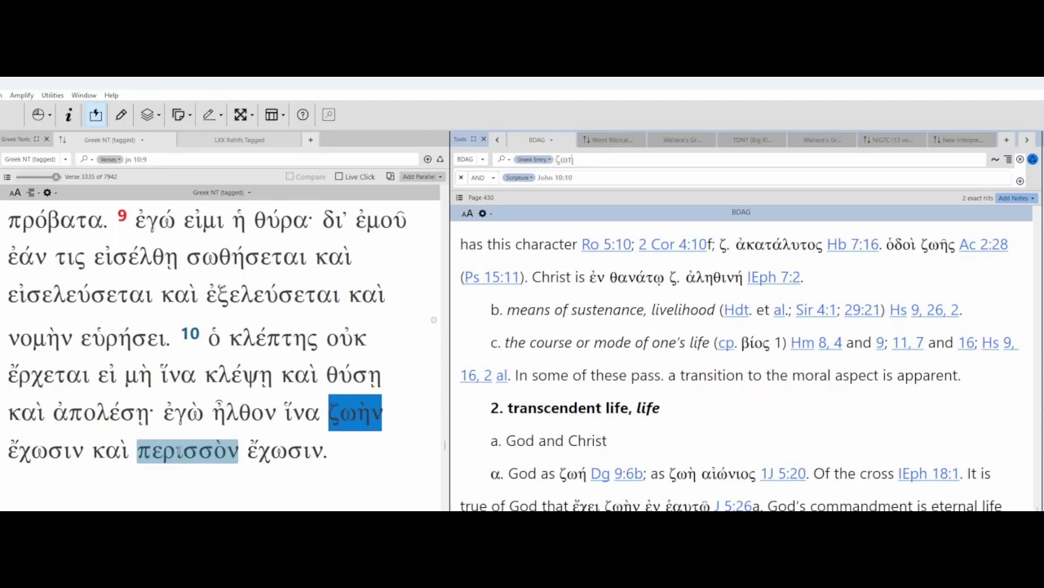
Look up περισσόν from verse 10 in BDAG and mark its primary meaning "exceeding the usual number or size"
click(176, 450)
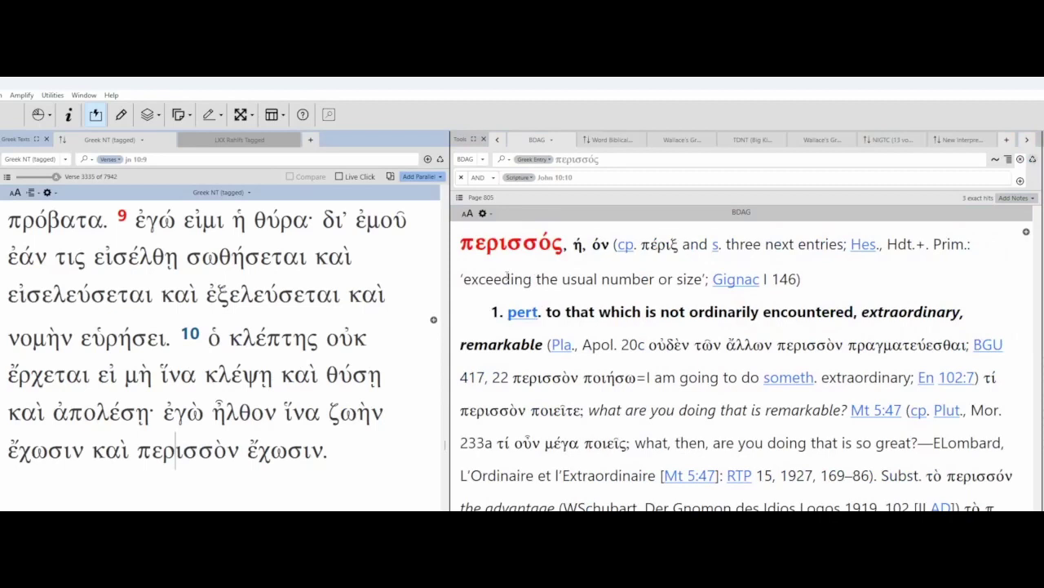
drag(463, 279, 707, 280)
click(683, 298)
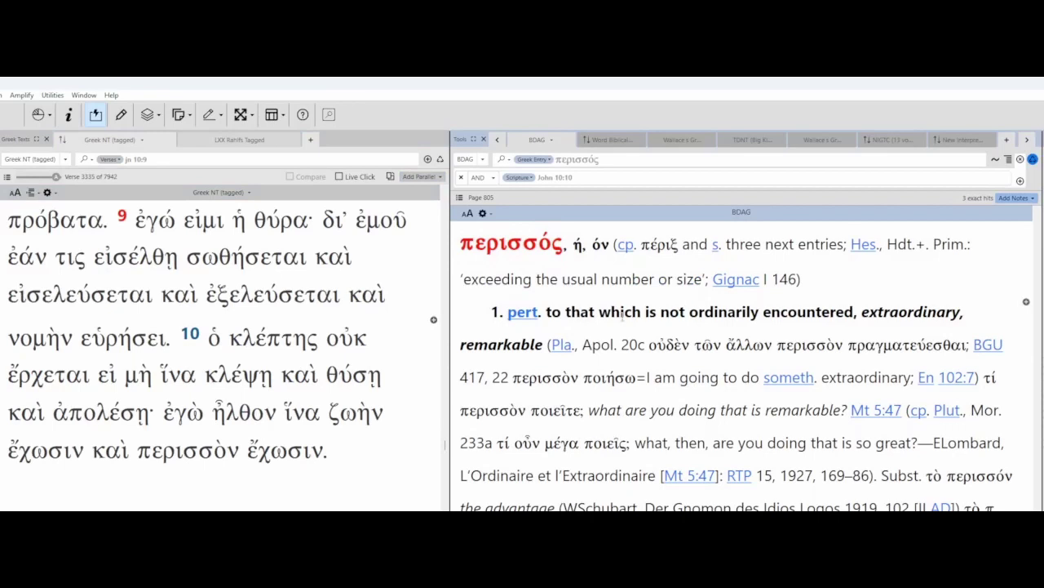
Read the περισσός entry down to sense 2 and mark the glosses "abundant" and "profuse"
scroll(675, 442, down, 3)
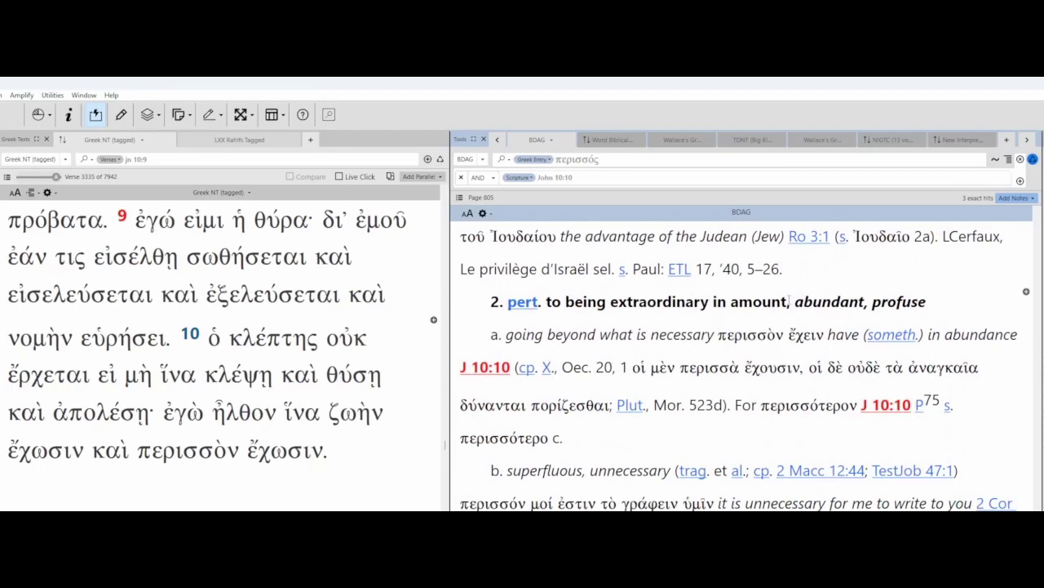
double_click(829, 302)
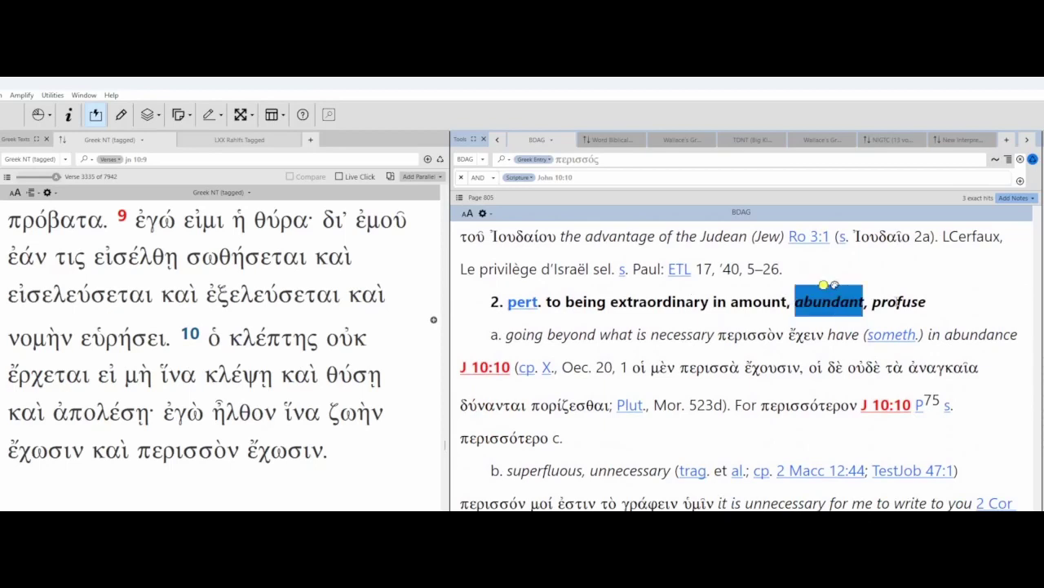
double_click(898, 302)
click(980, 319)
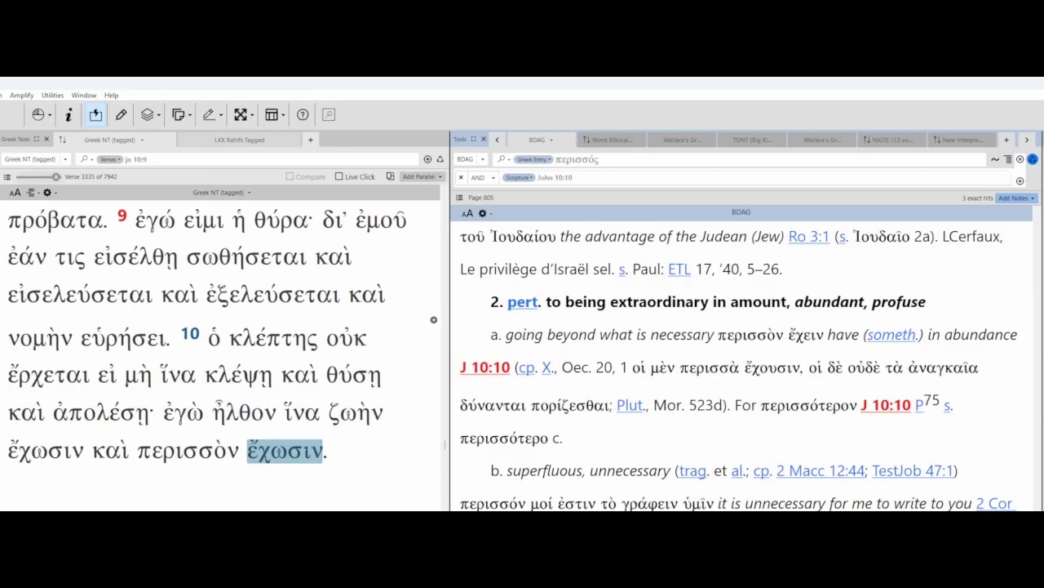
Trace the closing clause of verse 10 in the Greek text, from ἐγὼ ἦλθον ἵνα ζωὴν ἔχωσιν through καὶ περισσὸν ἔχωσιν
double_click(263, 421)
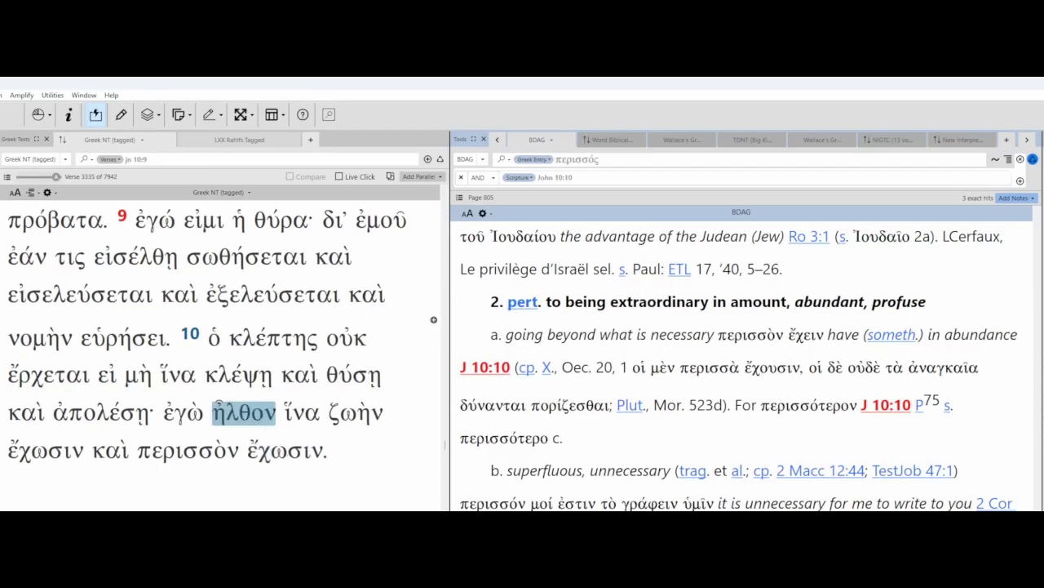
click(184, 413)
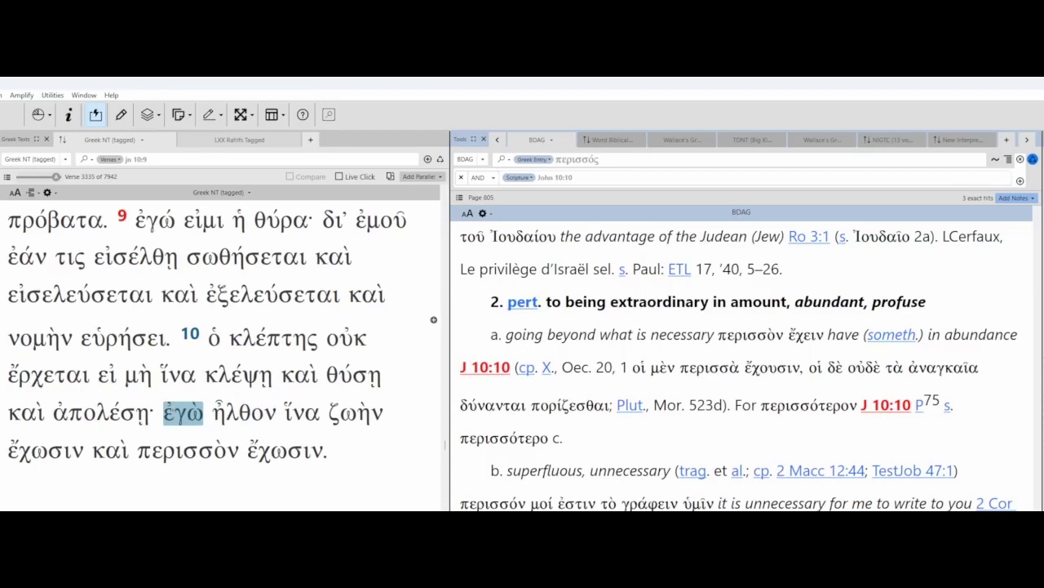
click(243, 413)
click(356, 412)
click(302, 412)
click(110, 451)
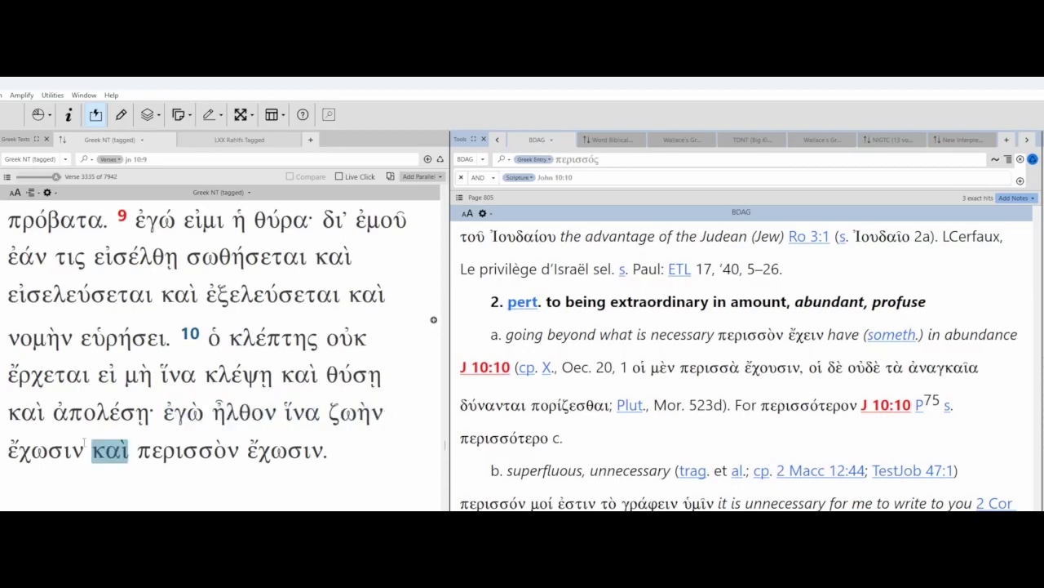
click(44, 451)
click(243, 413)
click(302, 413)
click(356, 413)
click(188, 450)
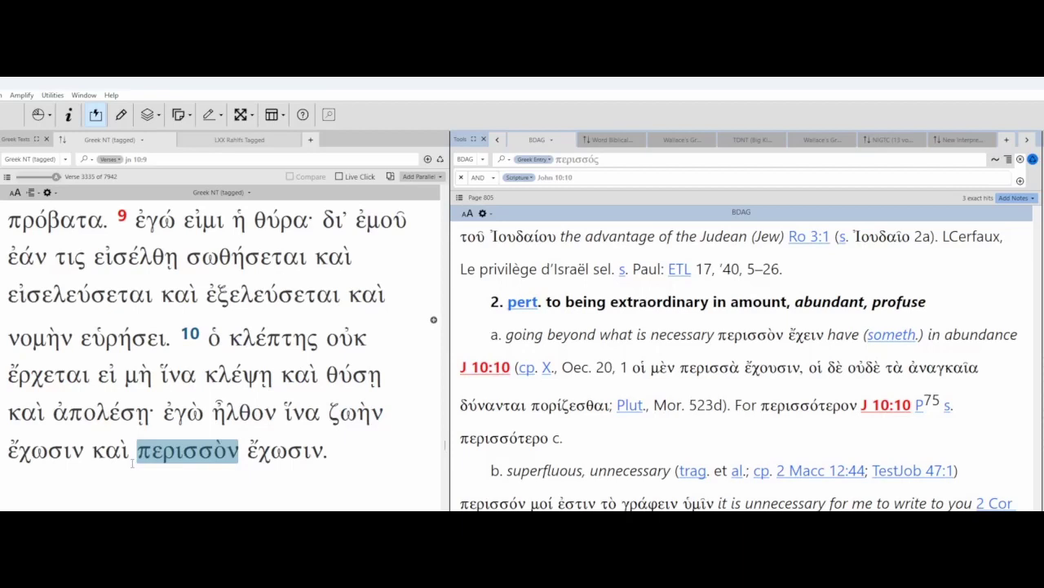
click(285, 450)
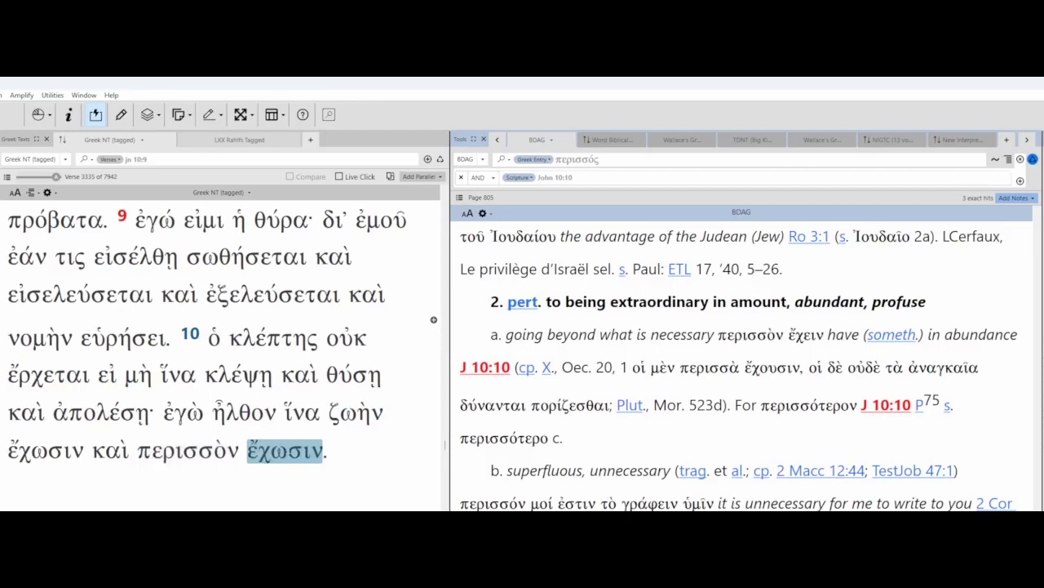
click(188, 450)
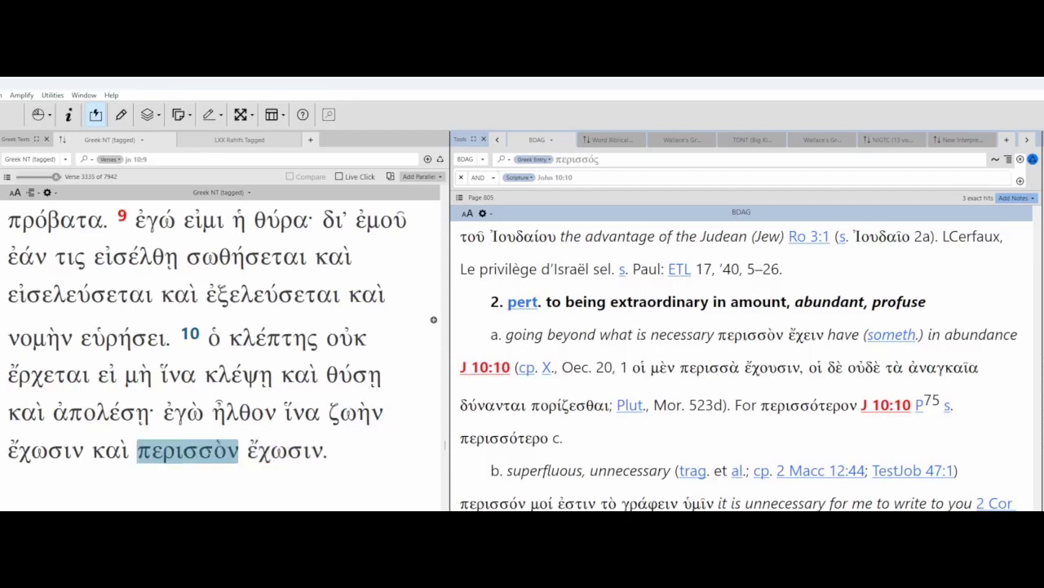